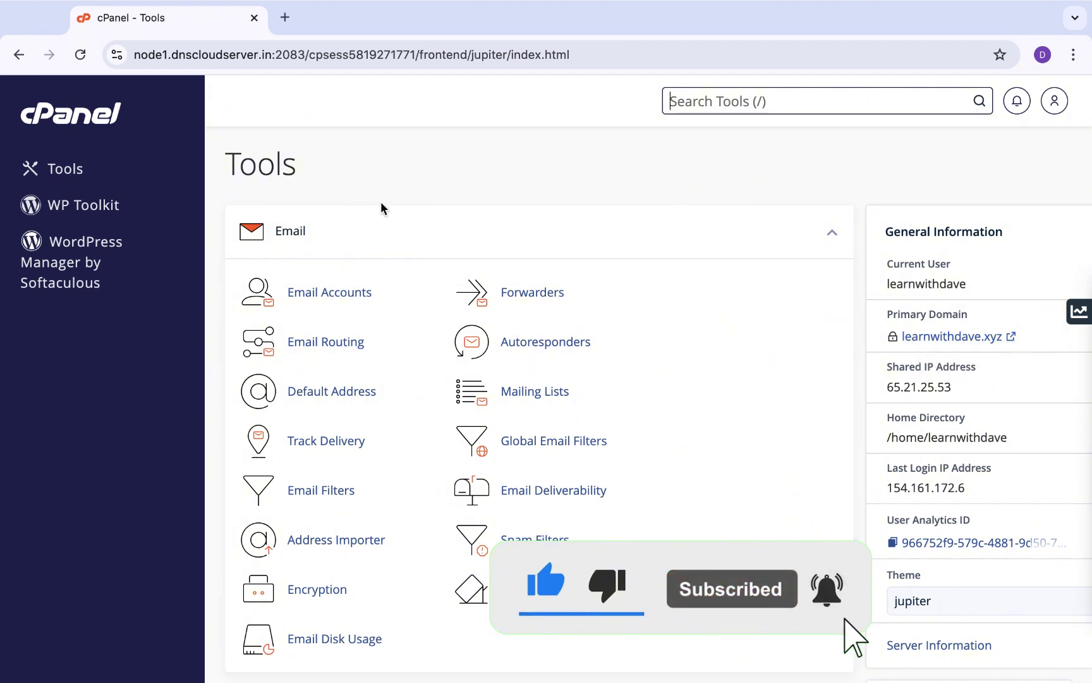
# - Open the Domains page, found through the Tools search, showing learnwithdave.xyz with document root /public_html
pyautogui.scroll(-10, 380, 202)
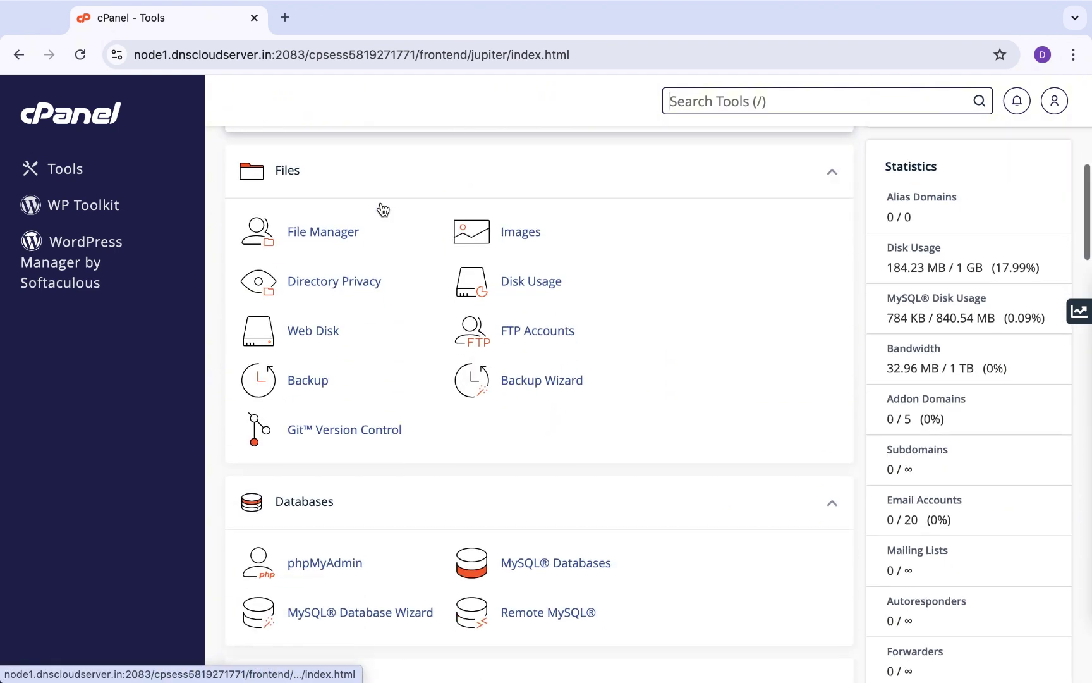
pyautogui.scroll(-2, 381, 201)
pyautogui.scroll(5, 380, 202)
pyautogui.scroll(-3, 380, 201)
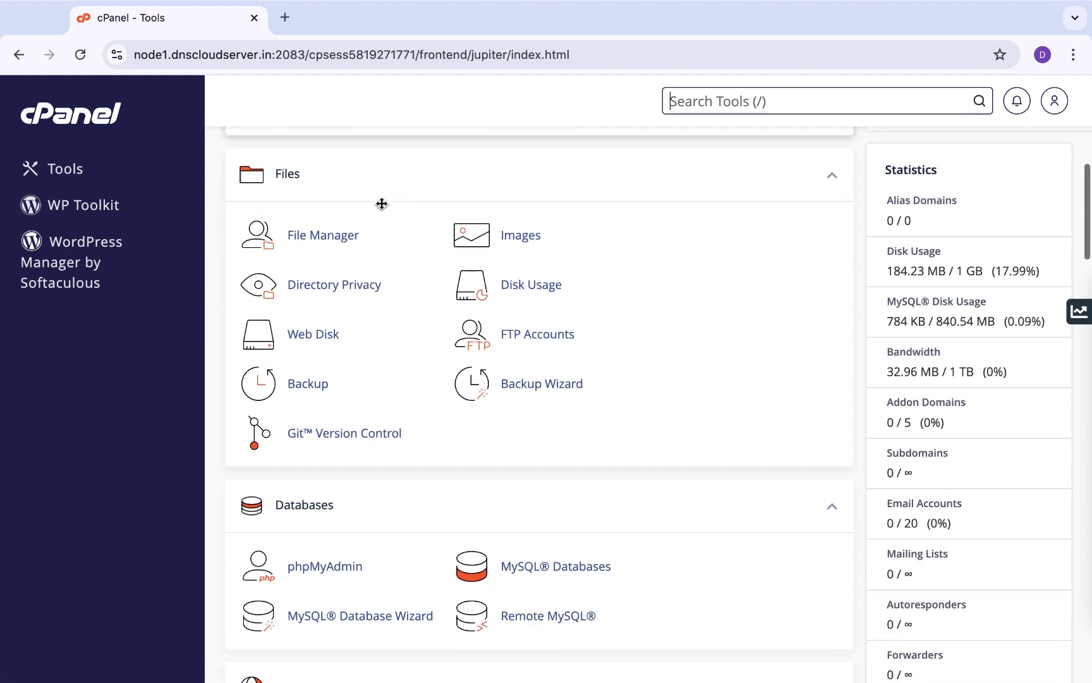
pyautogui.scroll(-5, 379, 209)
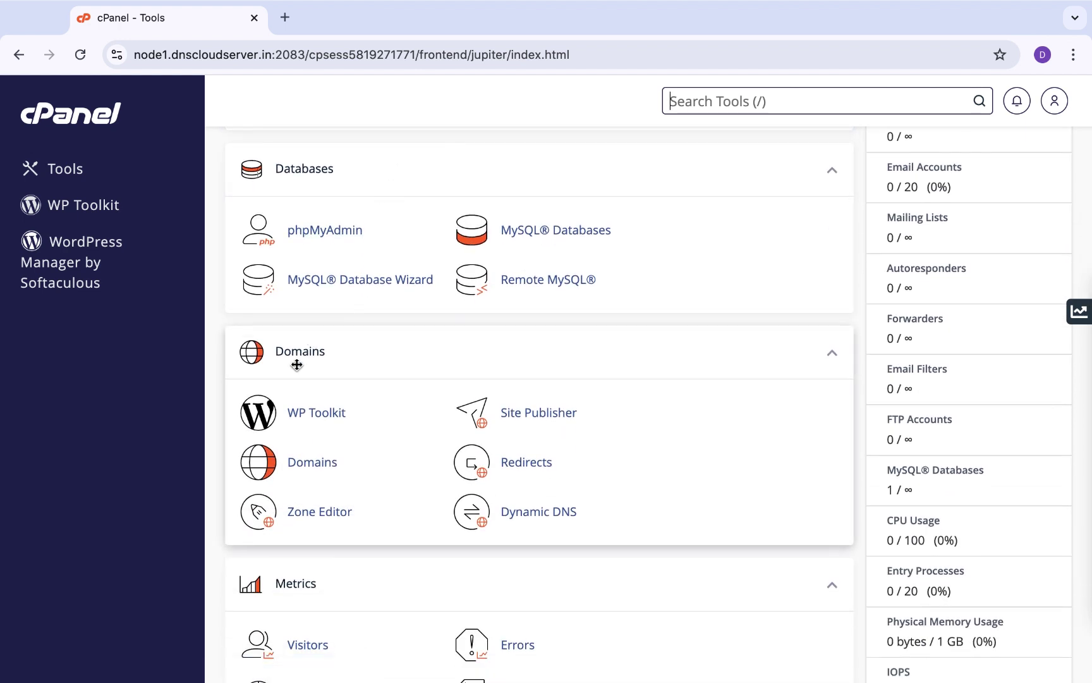
pyautogui.click(315, 465)
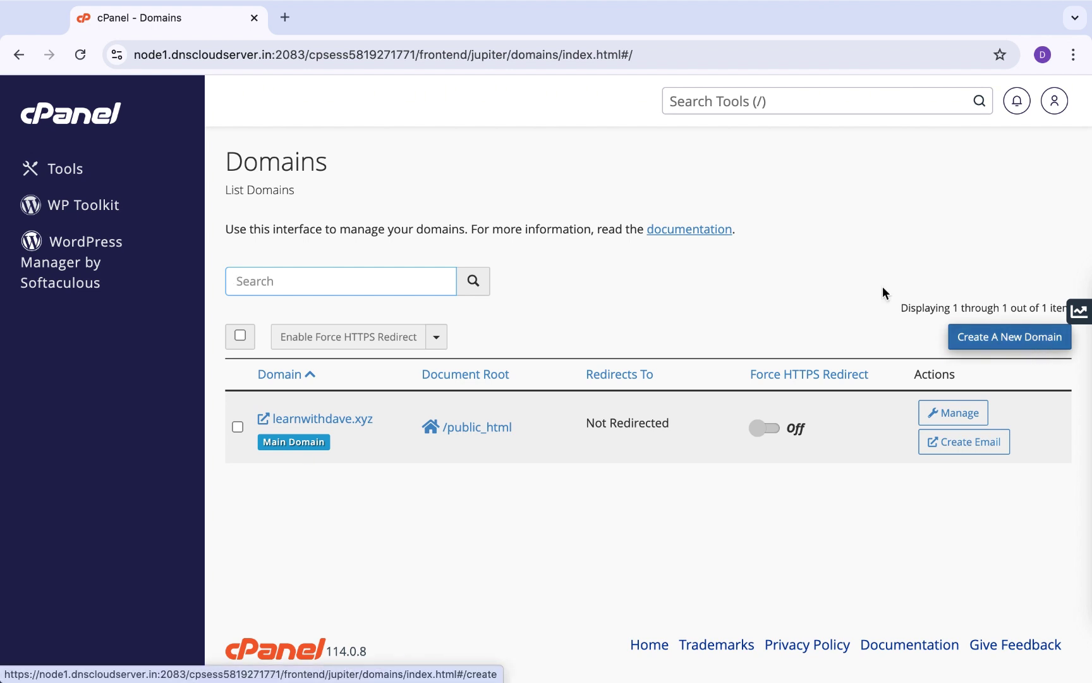
pyautogui.click(737, 101)
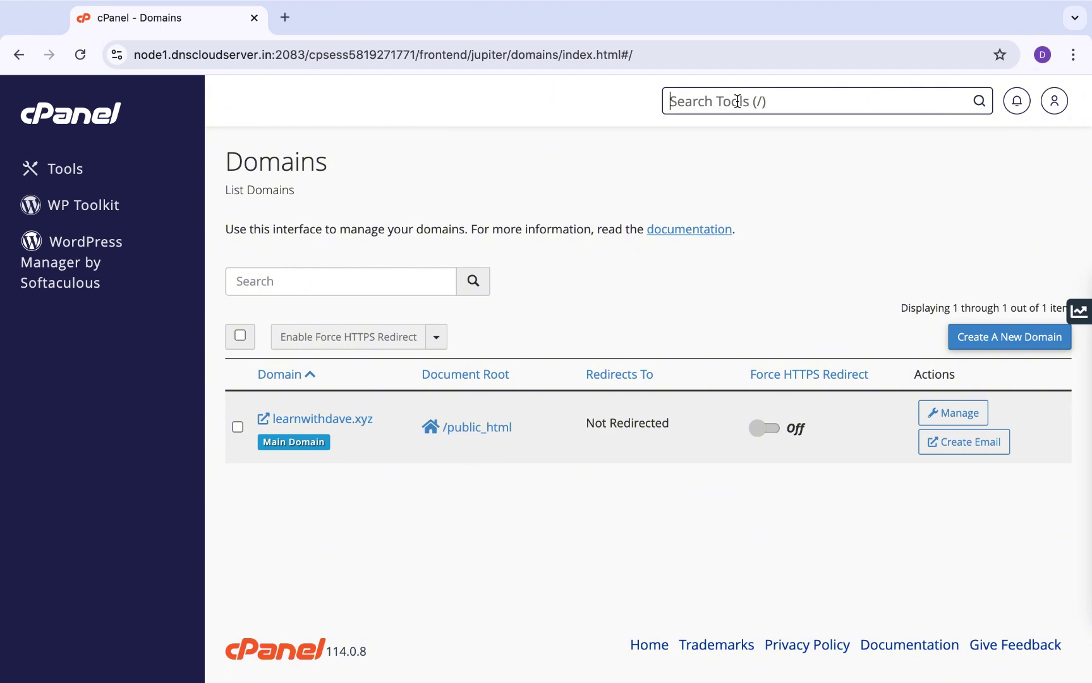
pyautogui.write('domians')
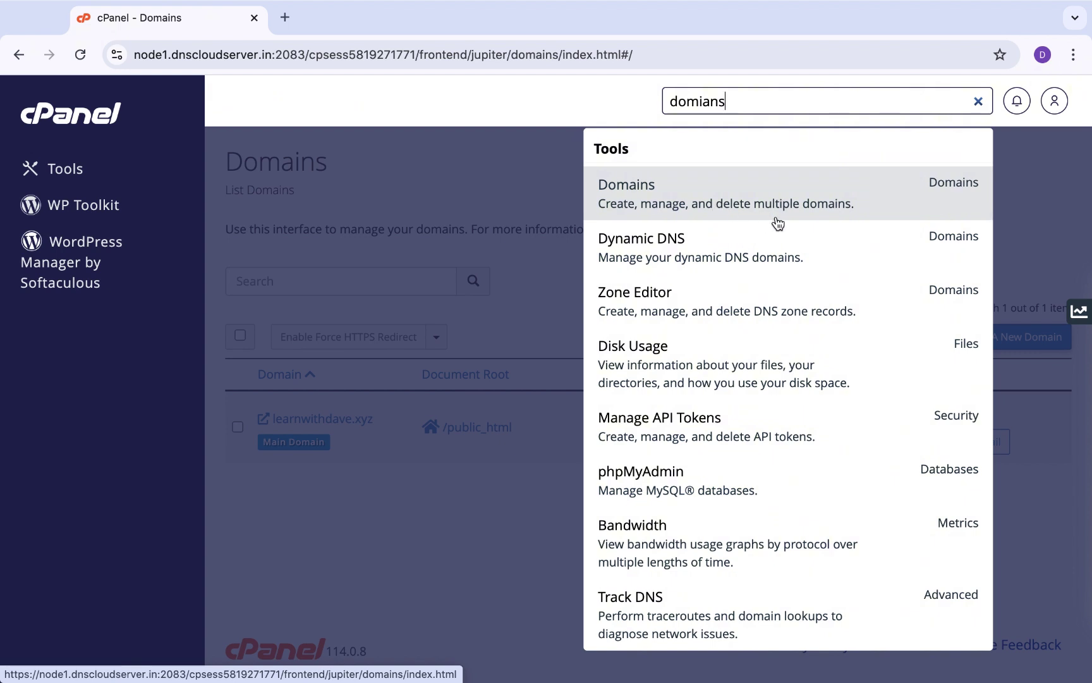
pyautogui.click(839, 201)
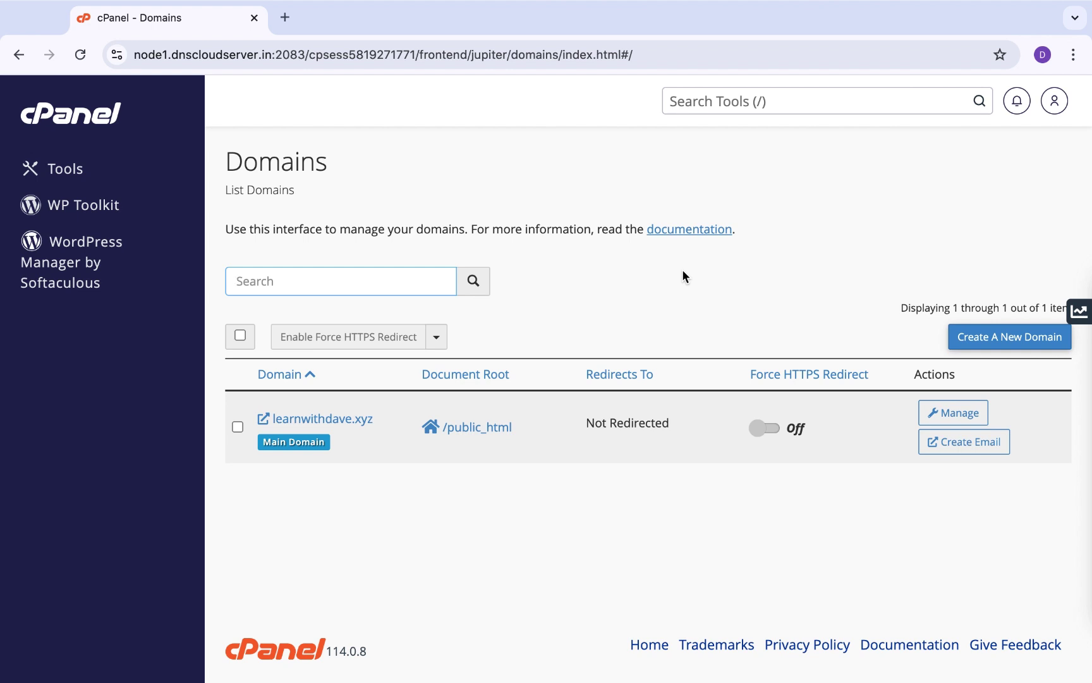
# - Open the Create a New Domain form with its domain and document root fields still empty
pyautogui.click(1011, 335)
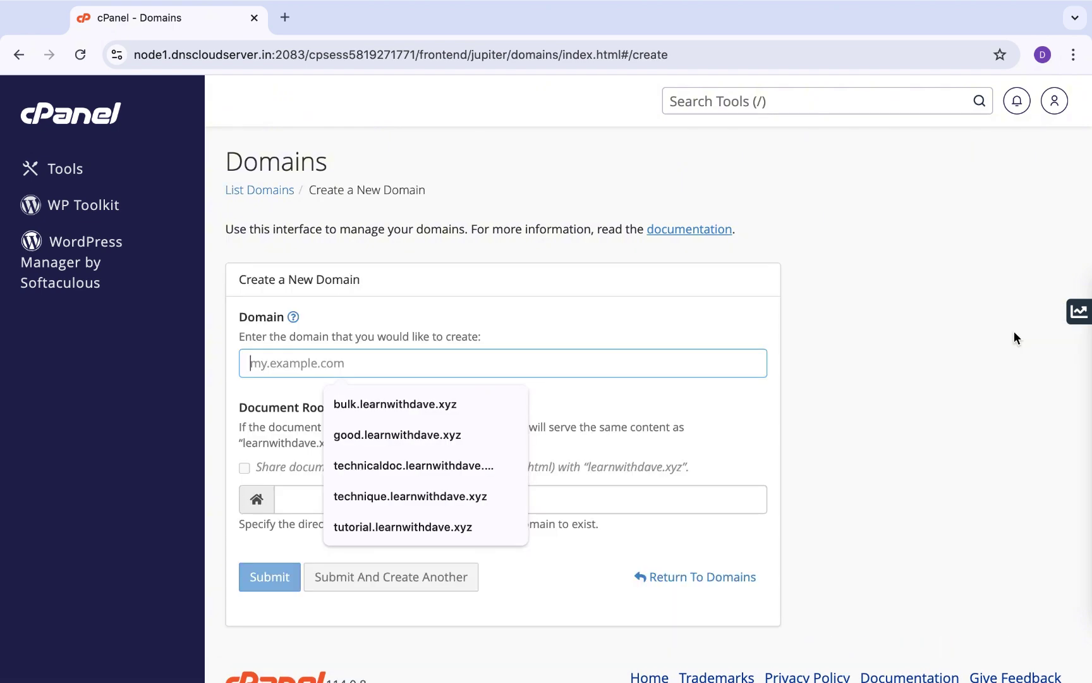
pyautogui.click(1014, 335)
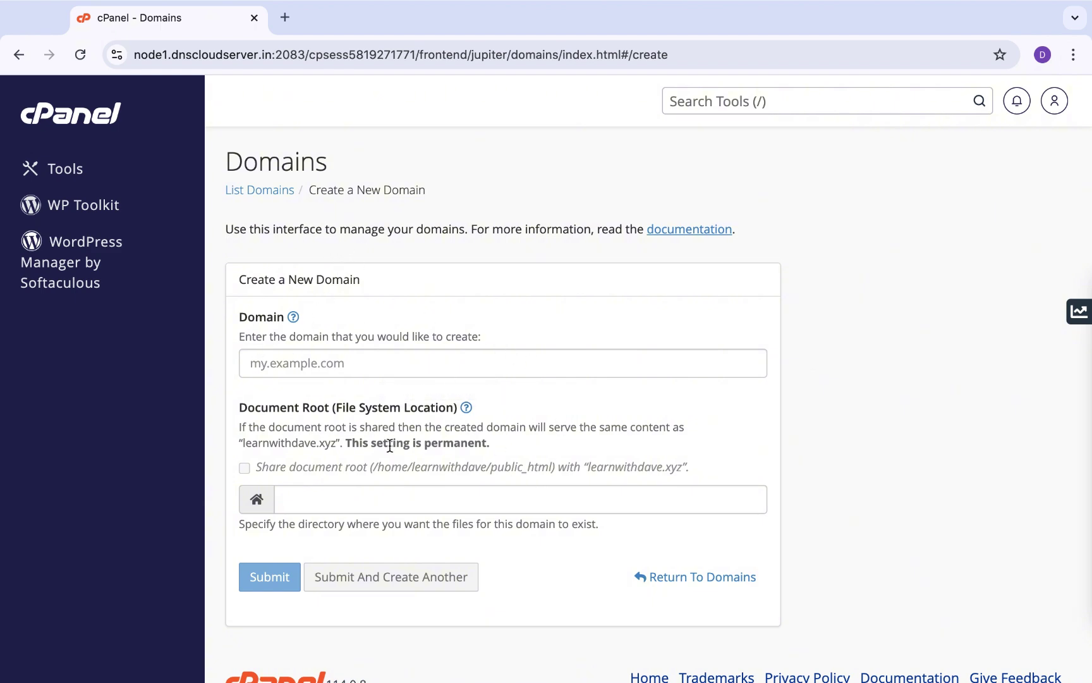
# - Enter tutorial.learnwithdave.xyz as the new domain, which auto-fills a matching document root
pyautogui.click(333, 363)
pyautogui.write('tutorial.learnwithdave.xyz')
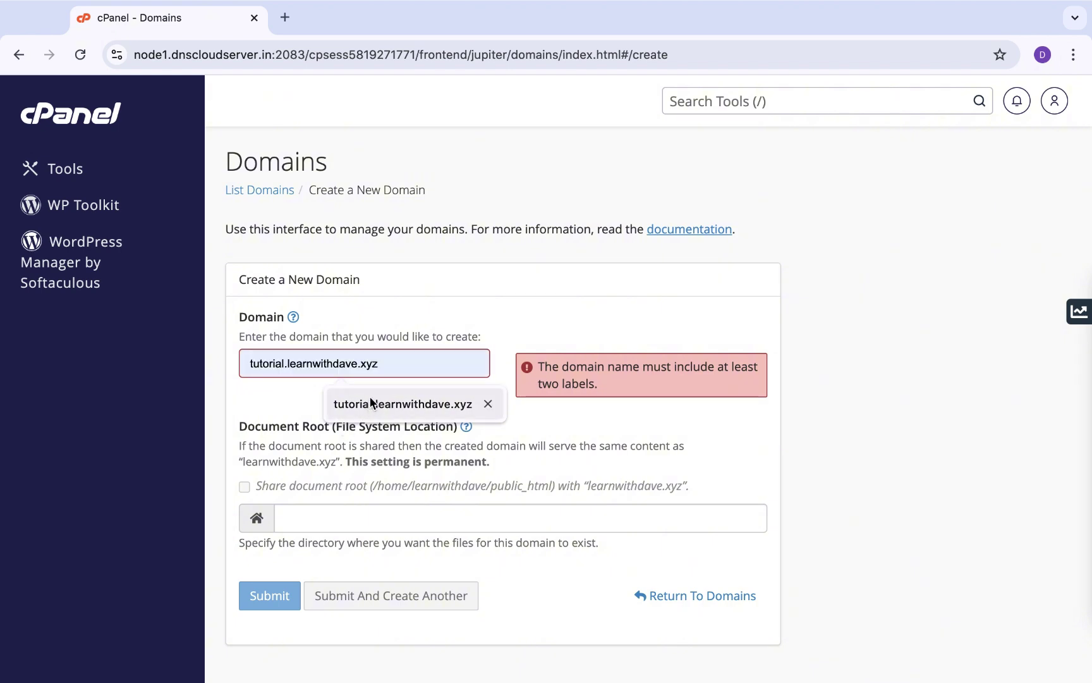
pyautogui.click(354, 404)
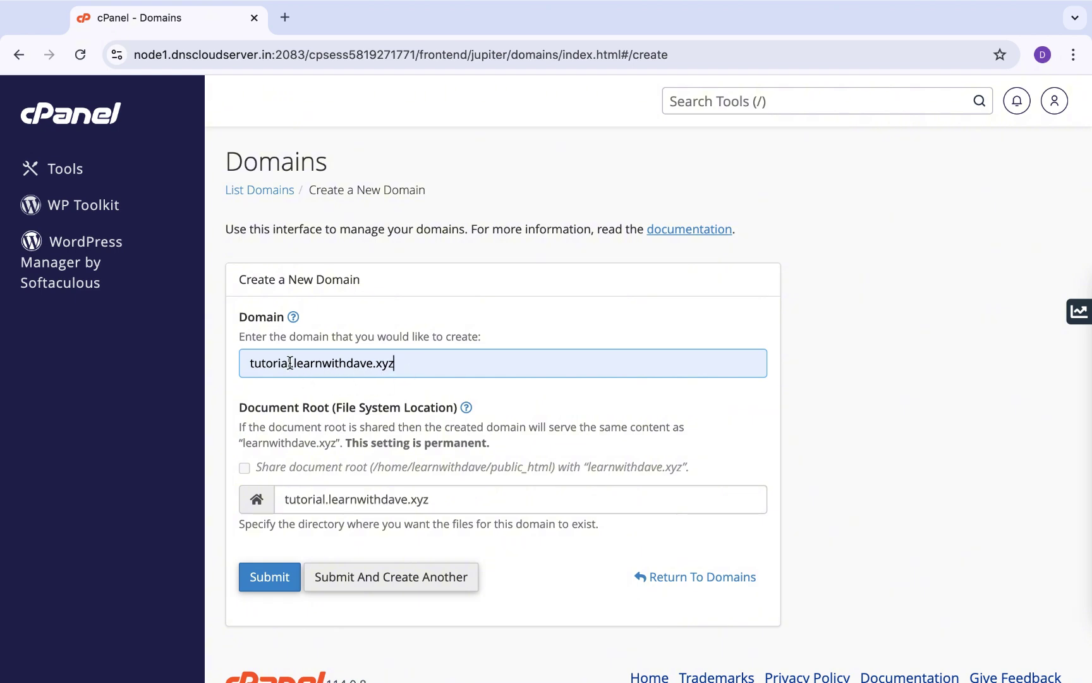
pyautogui.moveTo(294, 363); pyautogui.dragTo(410, 363)
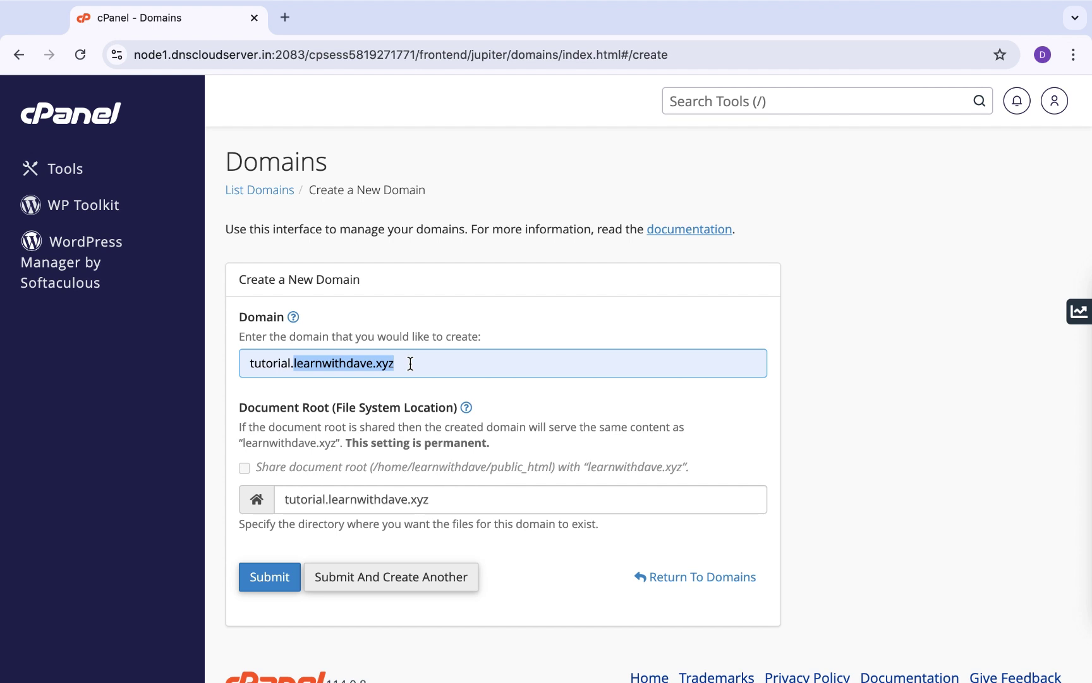
pyautogui.click(476, 375)
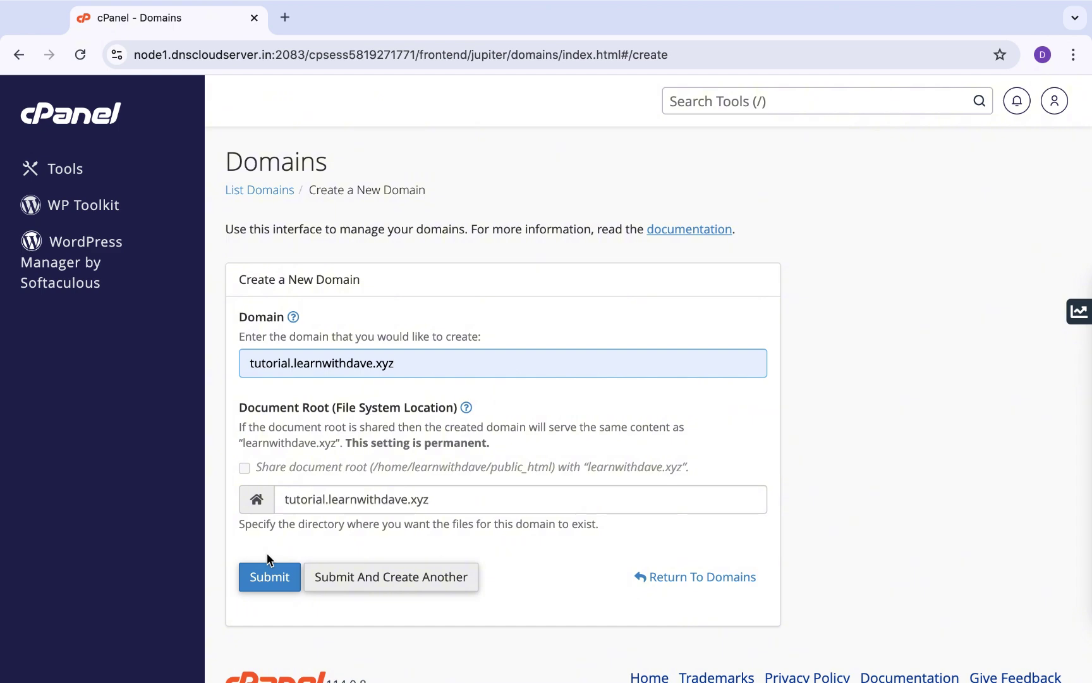
# - Submit the form so tutorial.learnwithdave.xyz is listed on the Domains page with Force HTTPS off
pyautogui.click(259, 576)
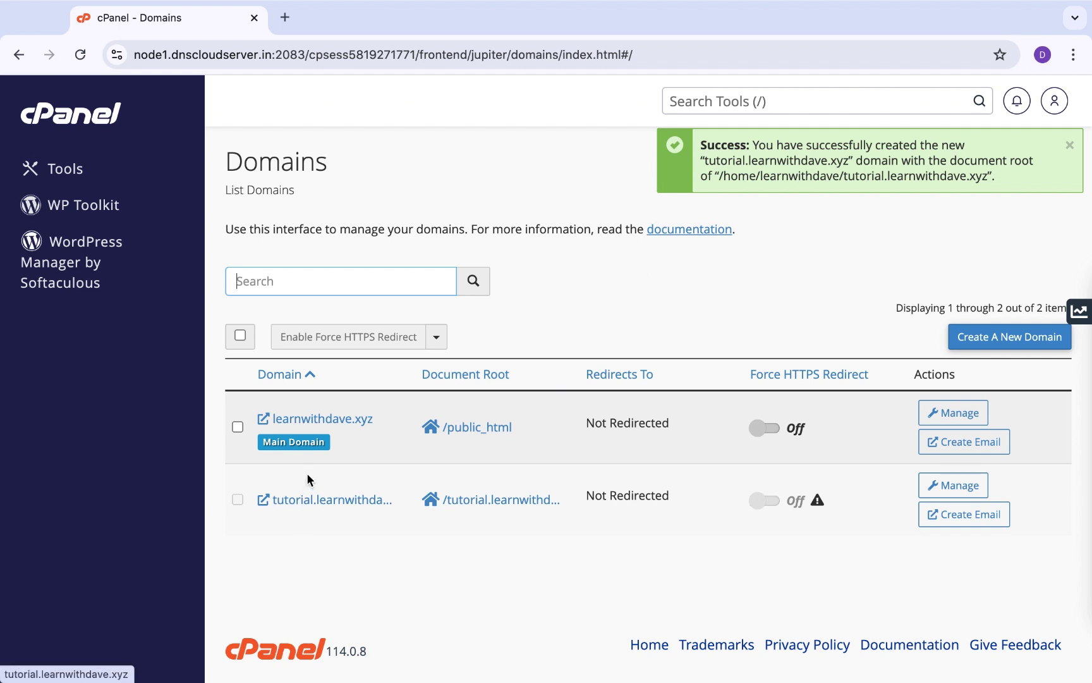
# - Visit tutorial.learnwithdave.xyz in a new tab to see the default 'SORRY!' page, then return to Domains
pyautogui.click(330, 500)
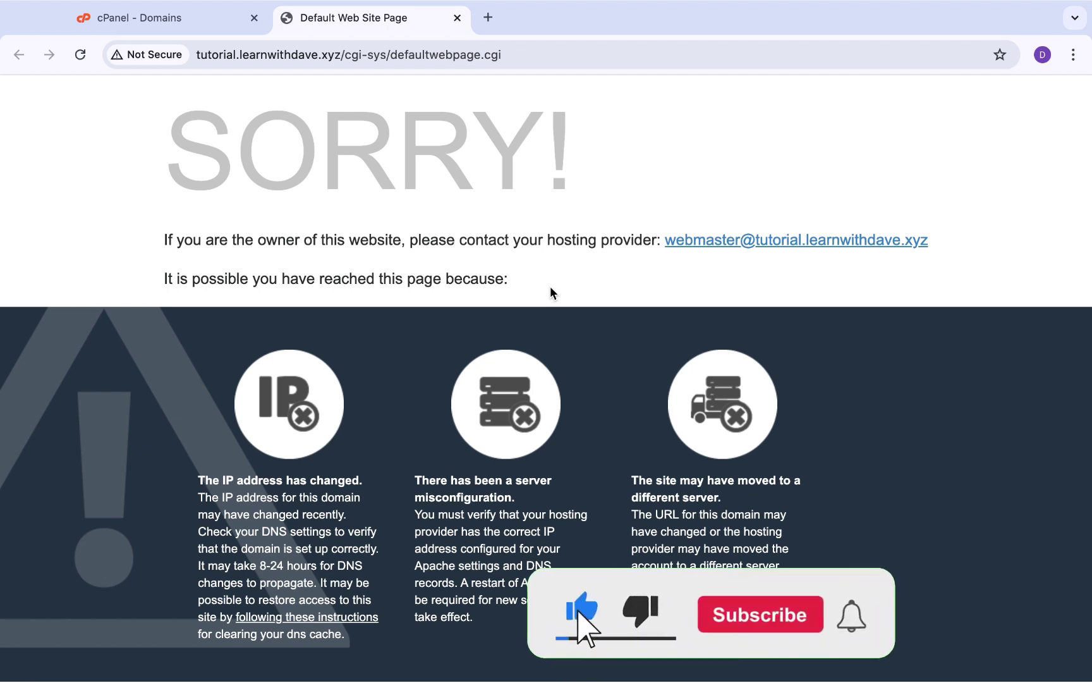
pyautogui.click(171, 19)
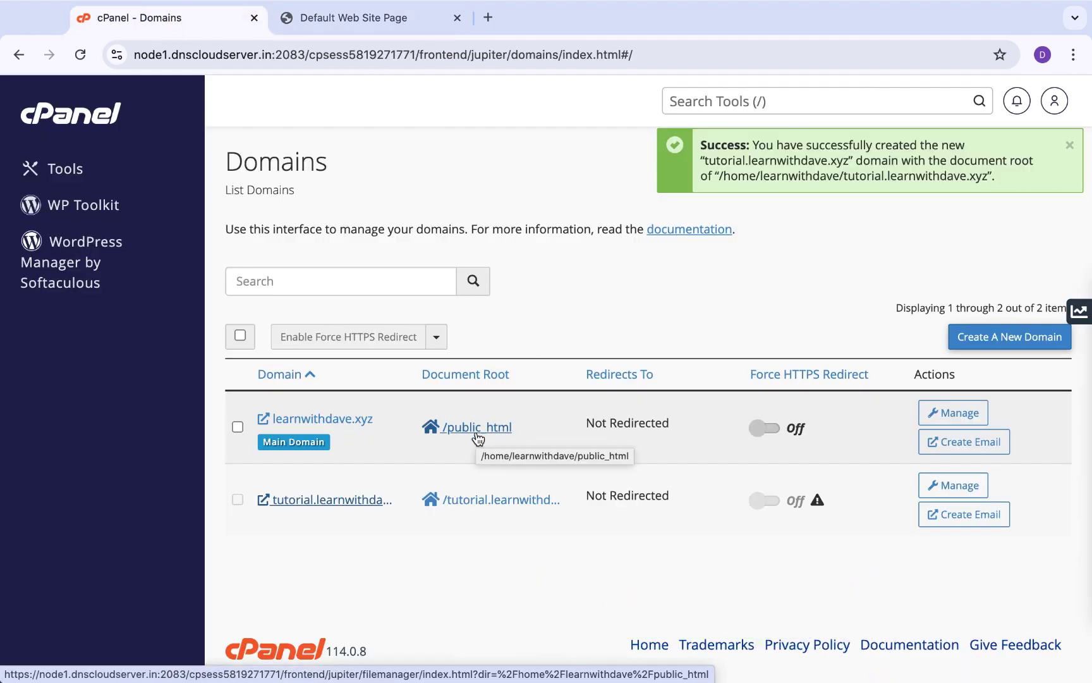
# - Return to the cPanel Tools home and launch File Manager from the Files section
pyautogui.click(77, 120)
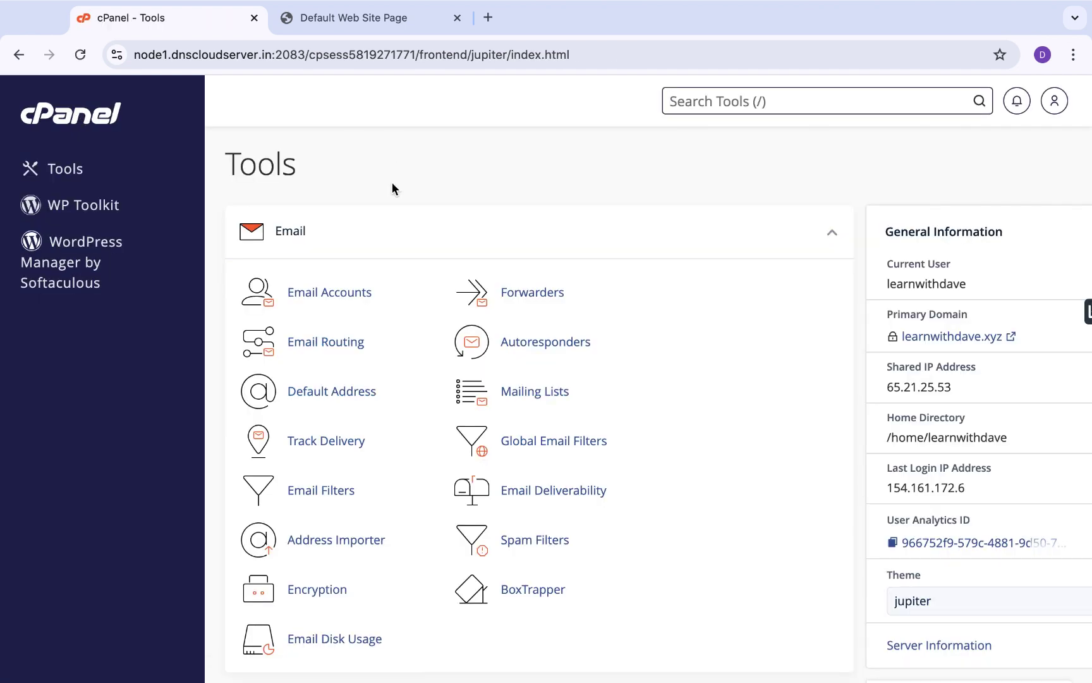
pyautogui.scroll(-3, 415, 300)
pyautogui.scroll(-2, 418, 301)
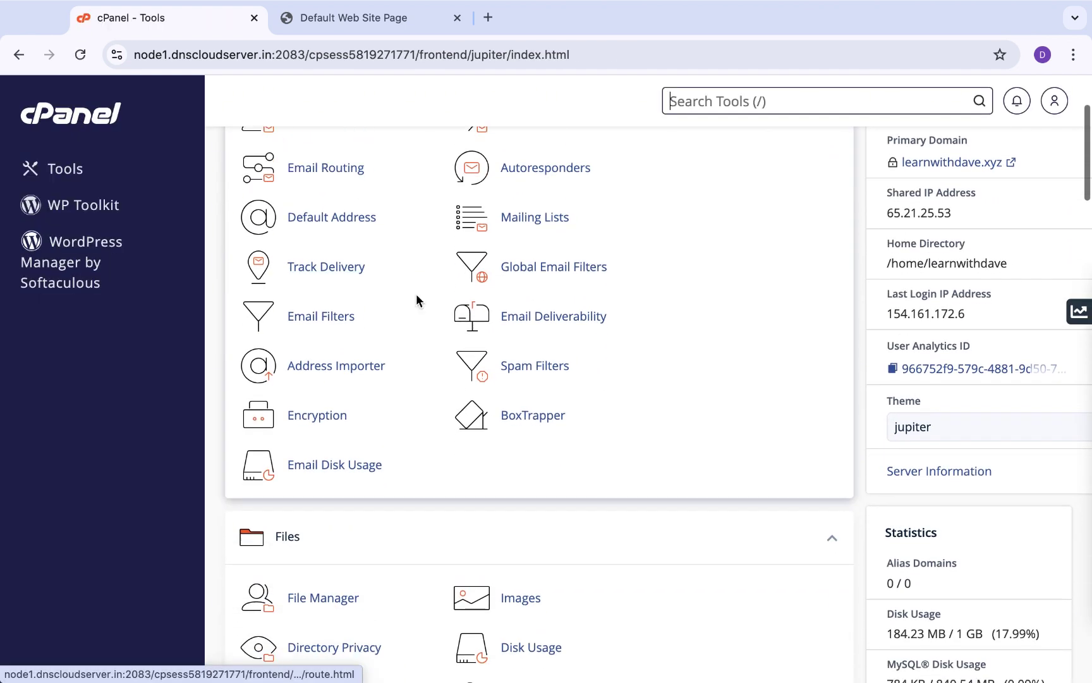
pyautogui.scroll(1, 419, 301)
pyautogui.scroll(-3, 419, 301)
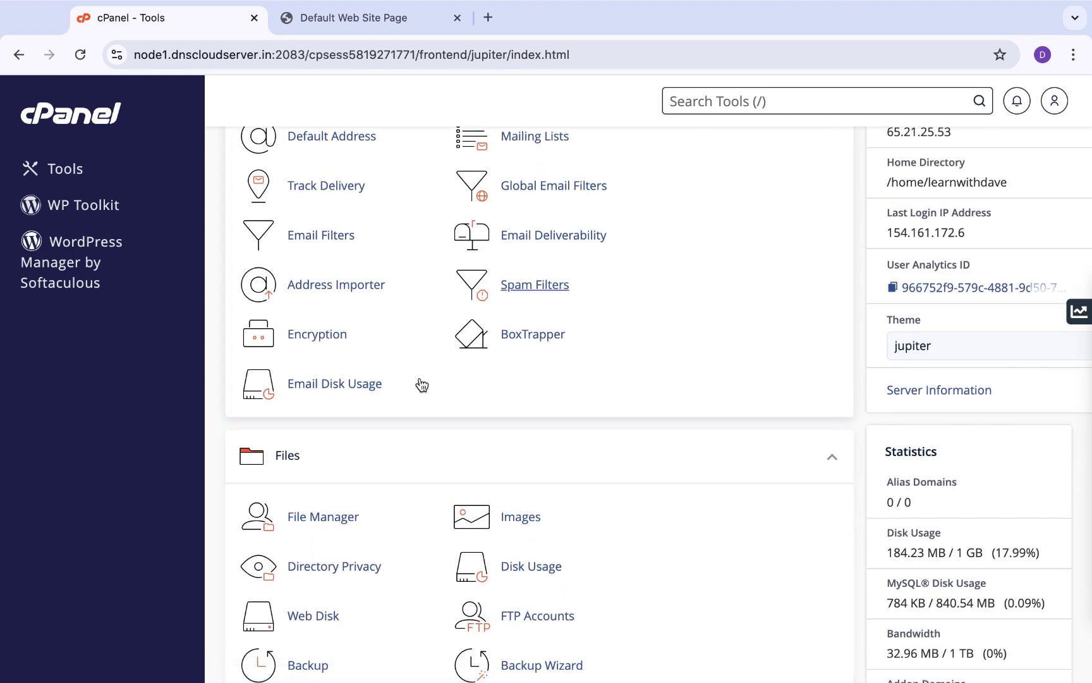
pyautogui.click(333, 518)
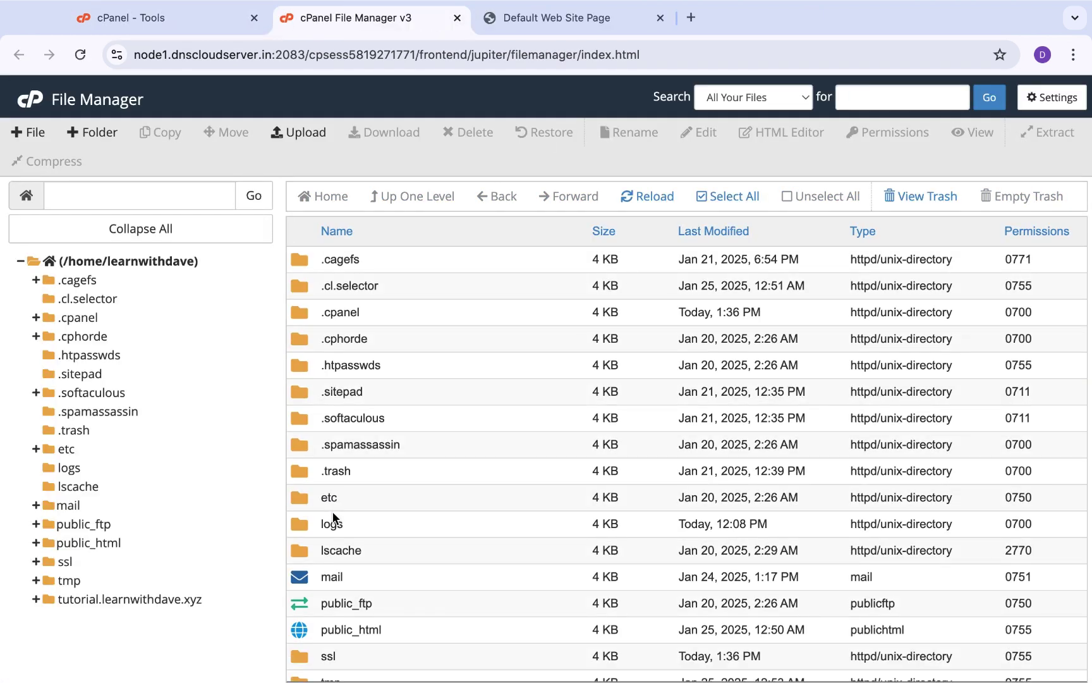
# - Scroll the home directory listing to the tutorial.learnwithdave.xyz folder beside public_html
pyautogui.scroll(-3, 333, 512)
pyautogui.scroll(1, 333, 516)
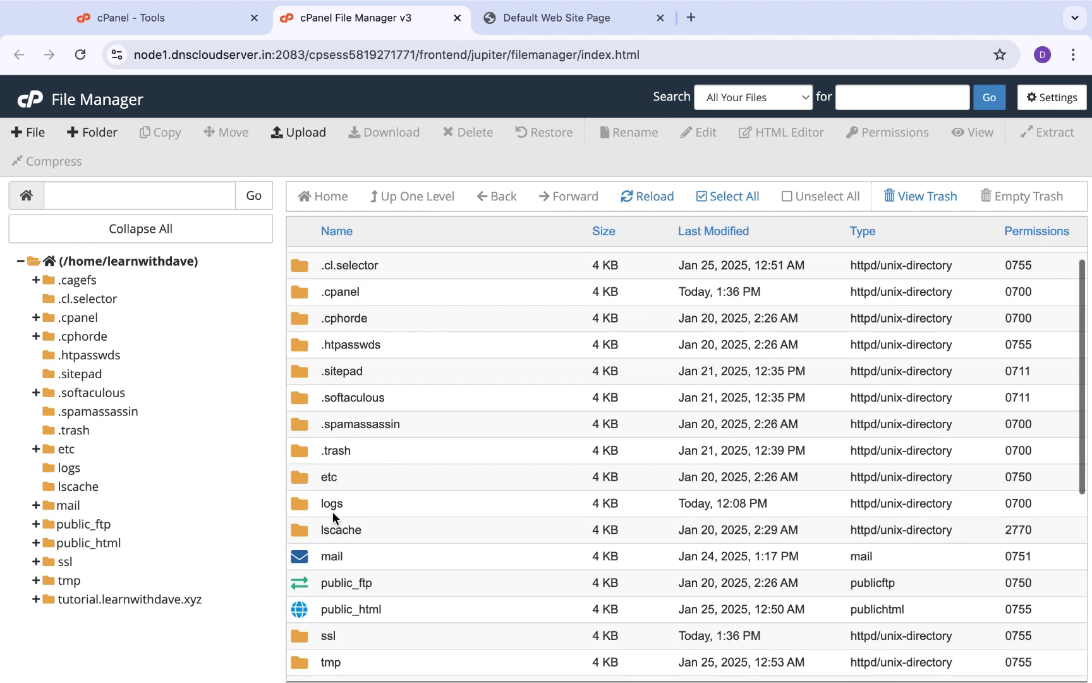
pyautogui.scroll(-3, 333, 515)
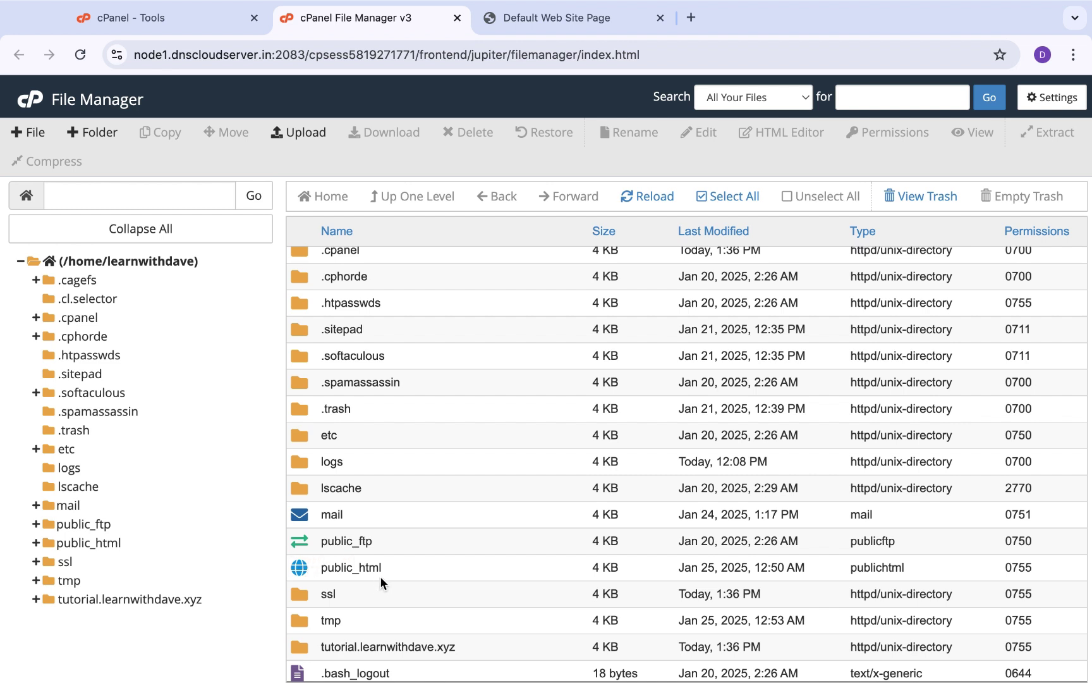
pyautogui.scroll(-1, 382, 578)
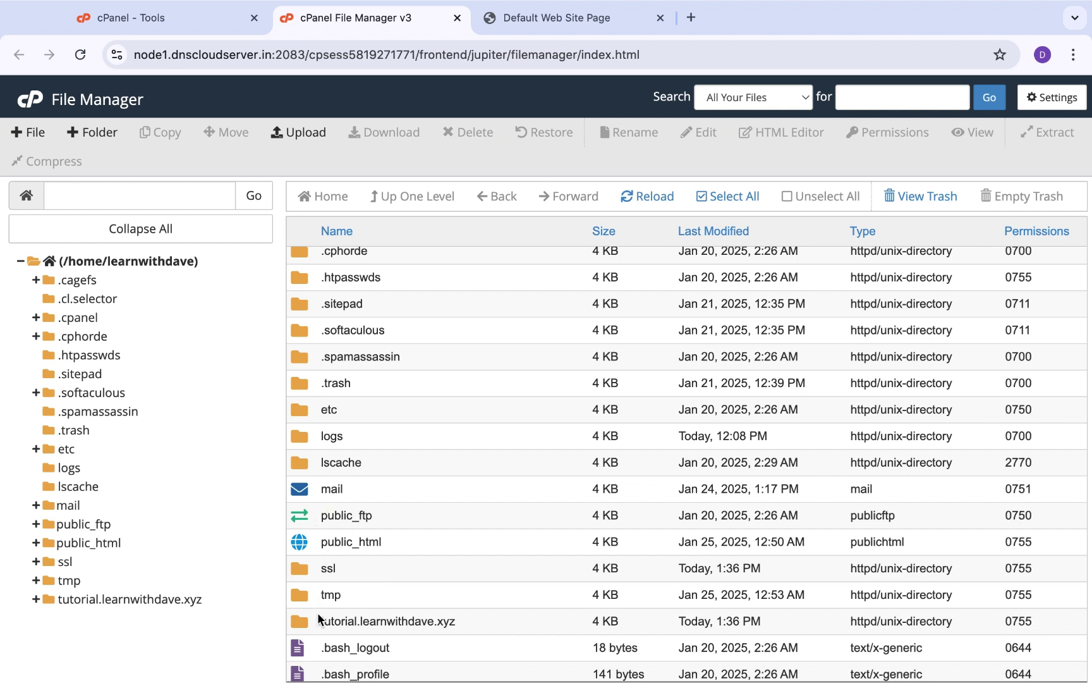
pyautogui.scroll(-1, 319, 619)
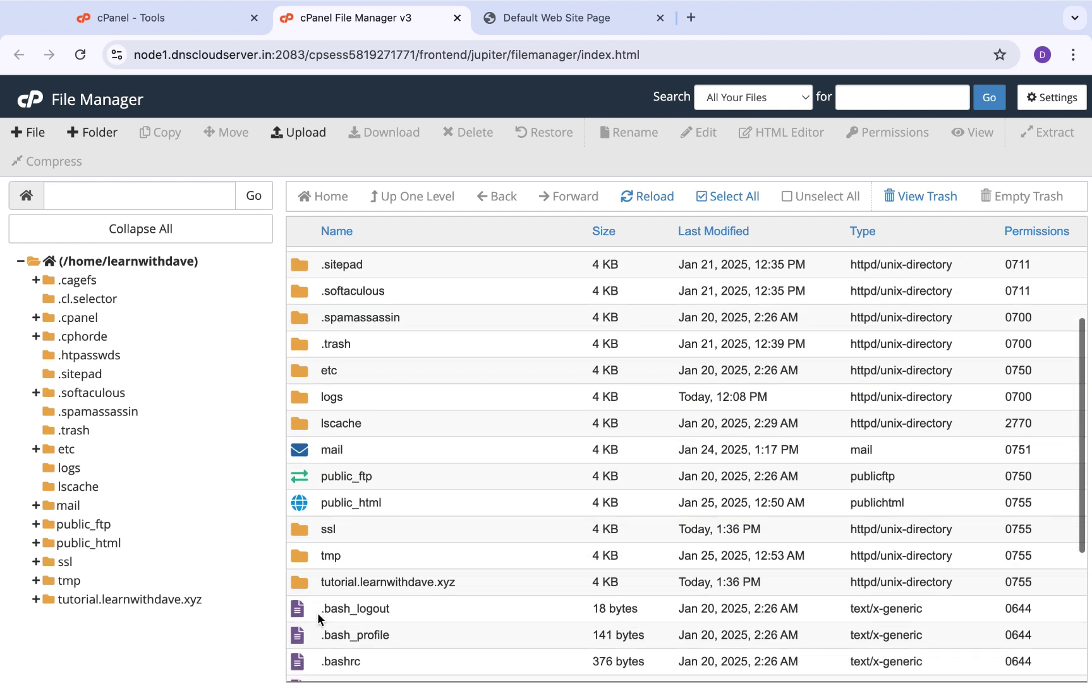
# - Open the tutorial.learnwithdave.xyz folder to reveal only its .well-known and cgi-bin subfolders
pyautogui.doubleClick(298, 582)
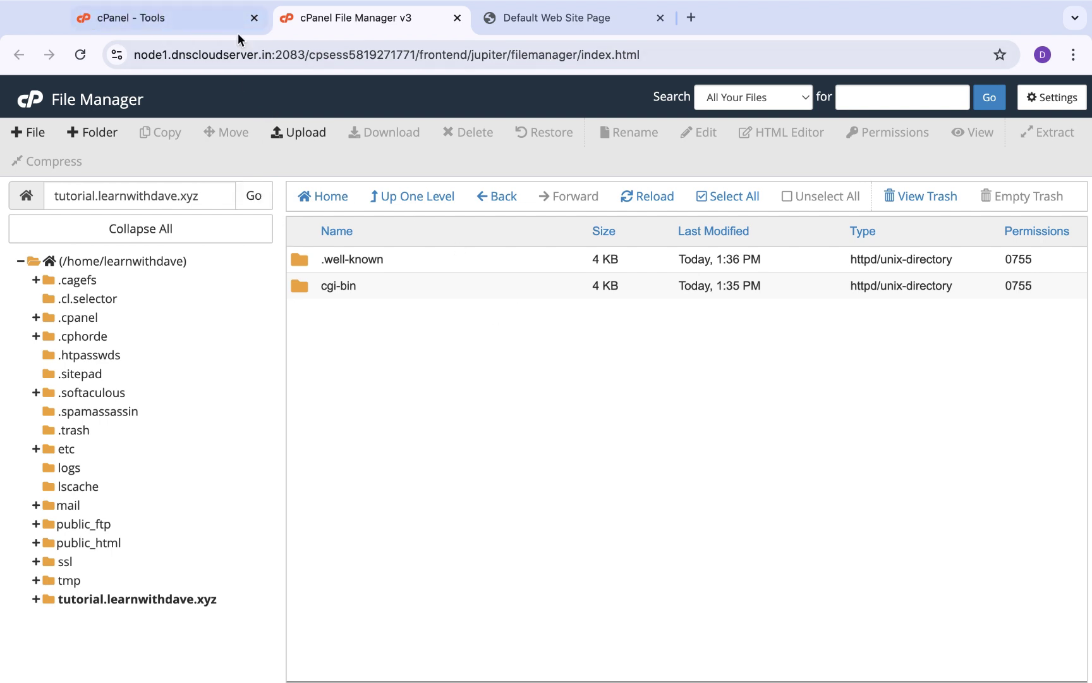
# - Go back to the cPanel Tools tab and open Domains, listing learnwithdave.xyz and tutorial.learnwithdave.xyz
pyautogui.click(199, 24)
pyautogui.scroll(5, 523, 461)
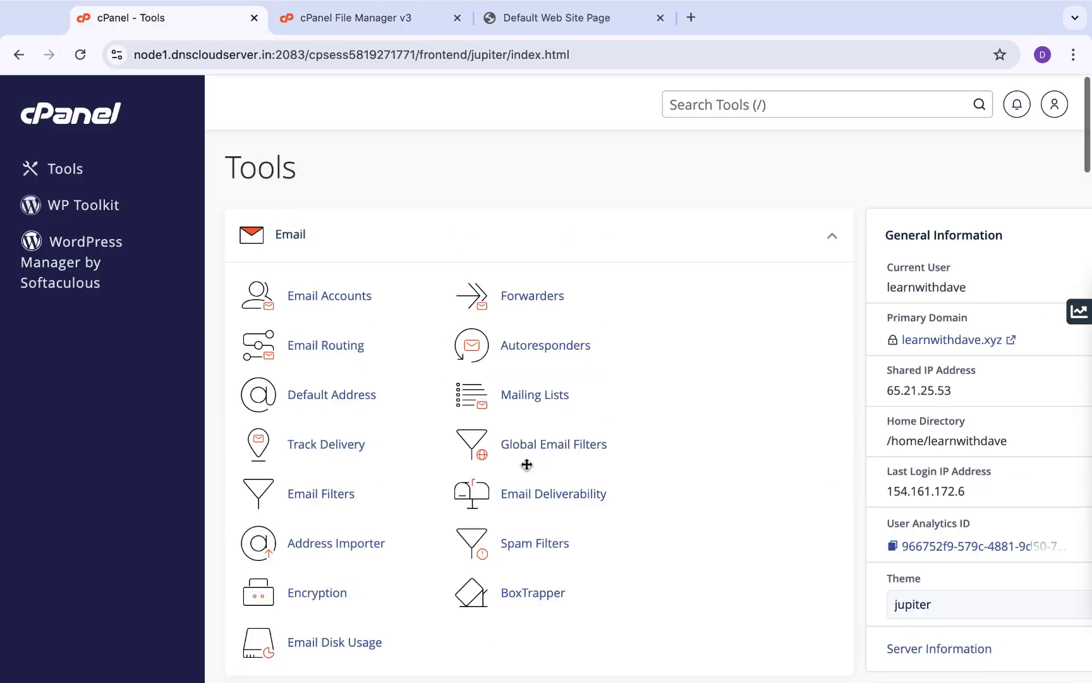
pyautogui.scroll(-9, 528, 469)
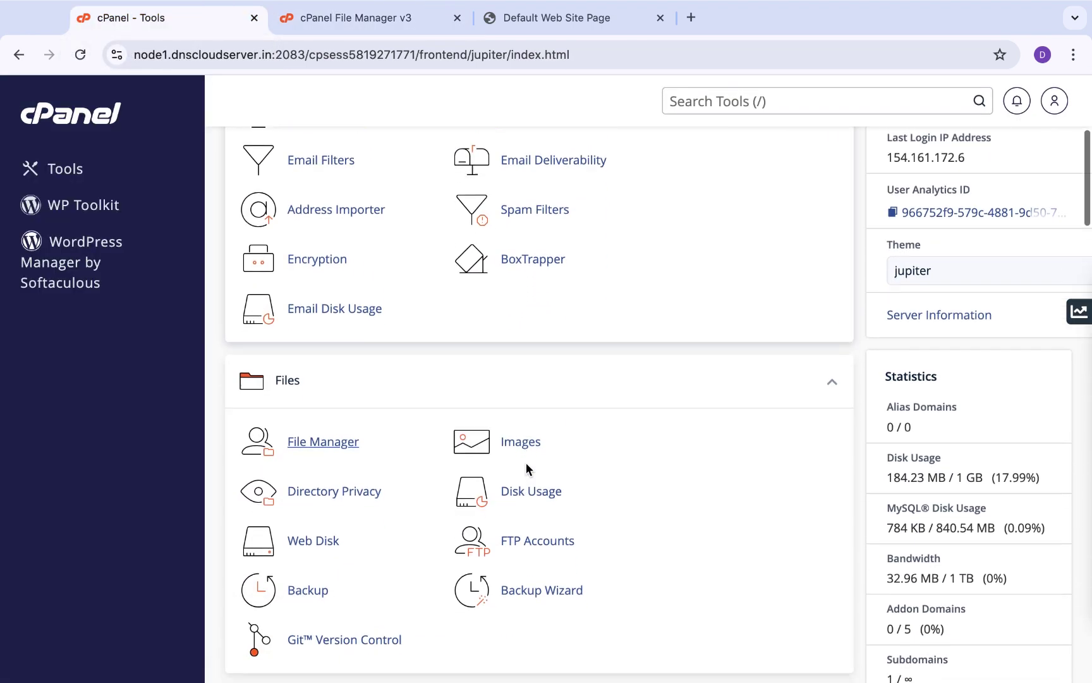
pyautogui.scroll(-6, 528, 469)
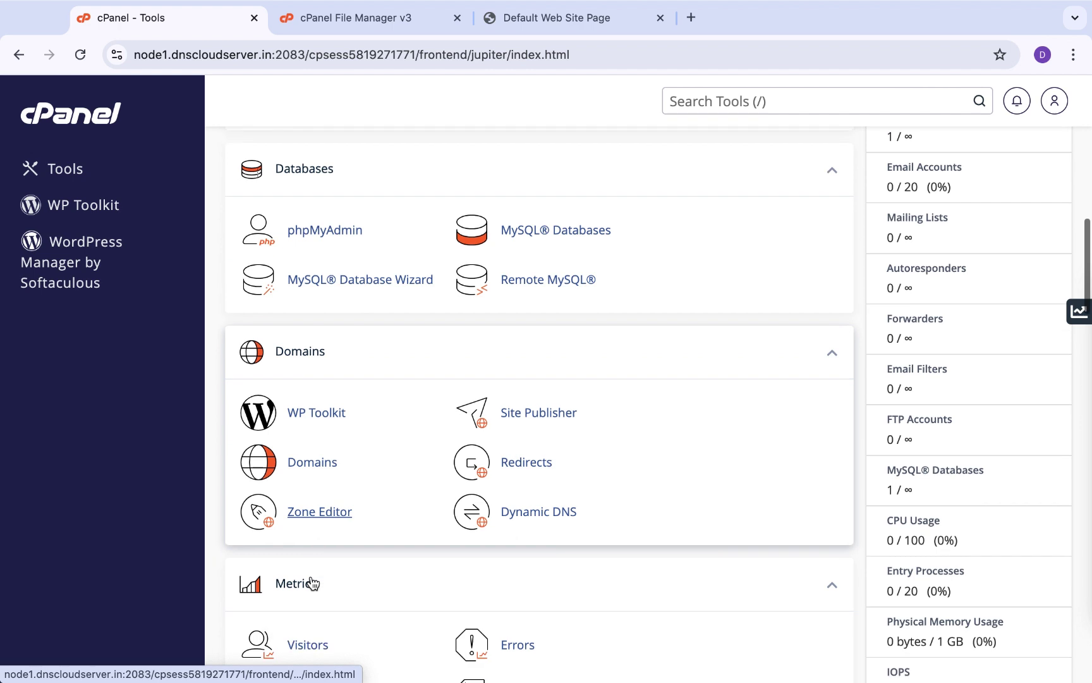
pyautogui.click(312, 397)
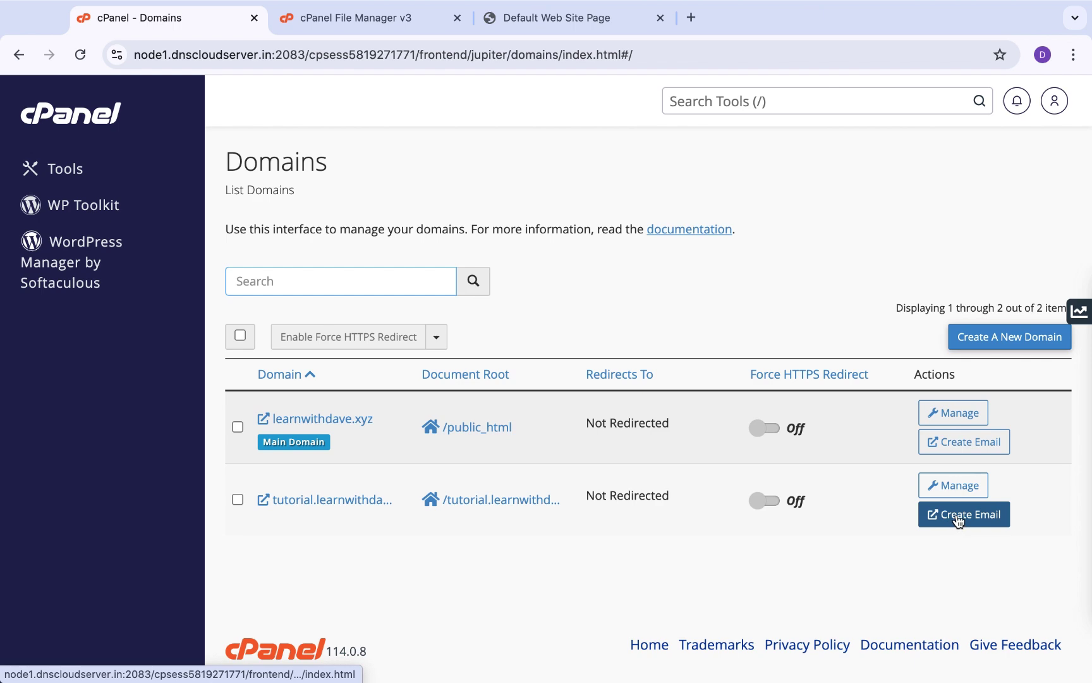
# - Remove tutorial.learnwithdave.xyz through its Manage page and confirm, leaving only learnwithdave.xyz
pyautogui.click(982, 487)
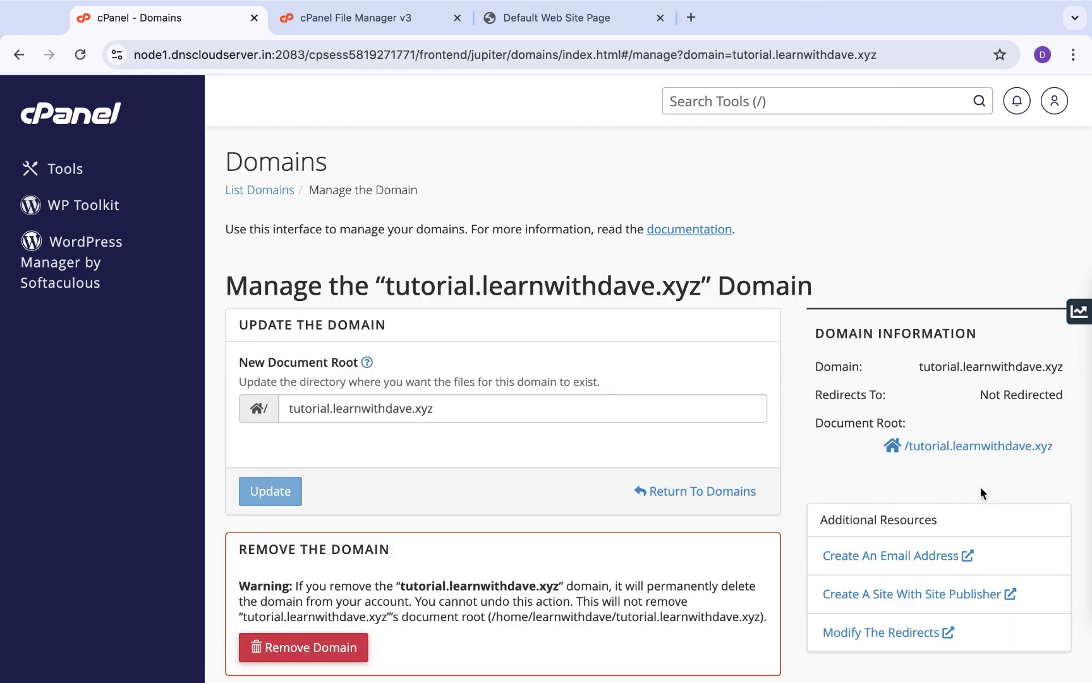
pyautogui.scroll(-3, 357, 612)
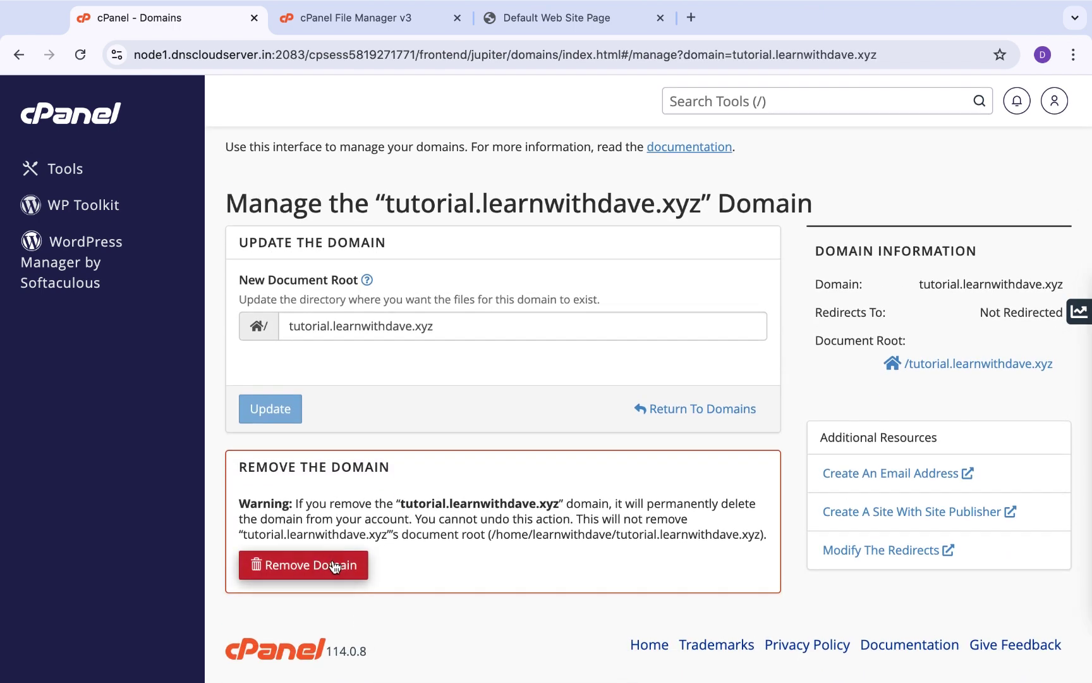
pyautogui.click(333, 566)
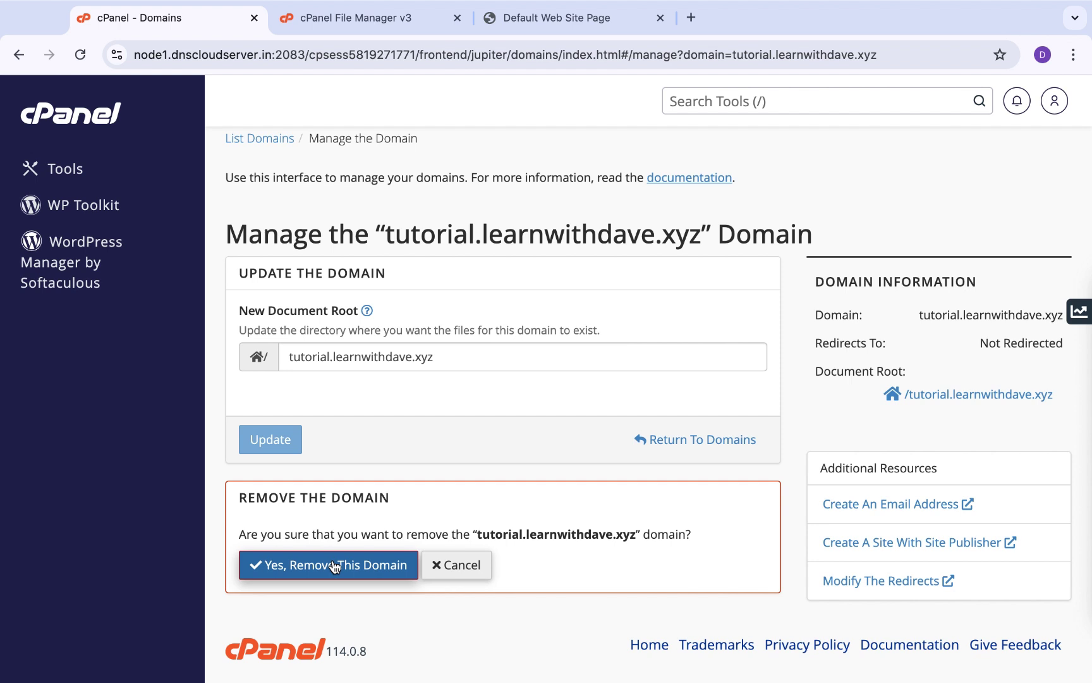
pyautogui.click(335, 566)
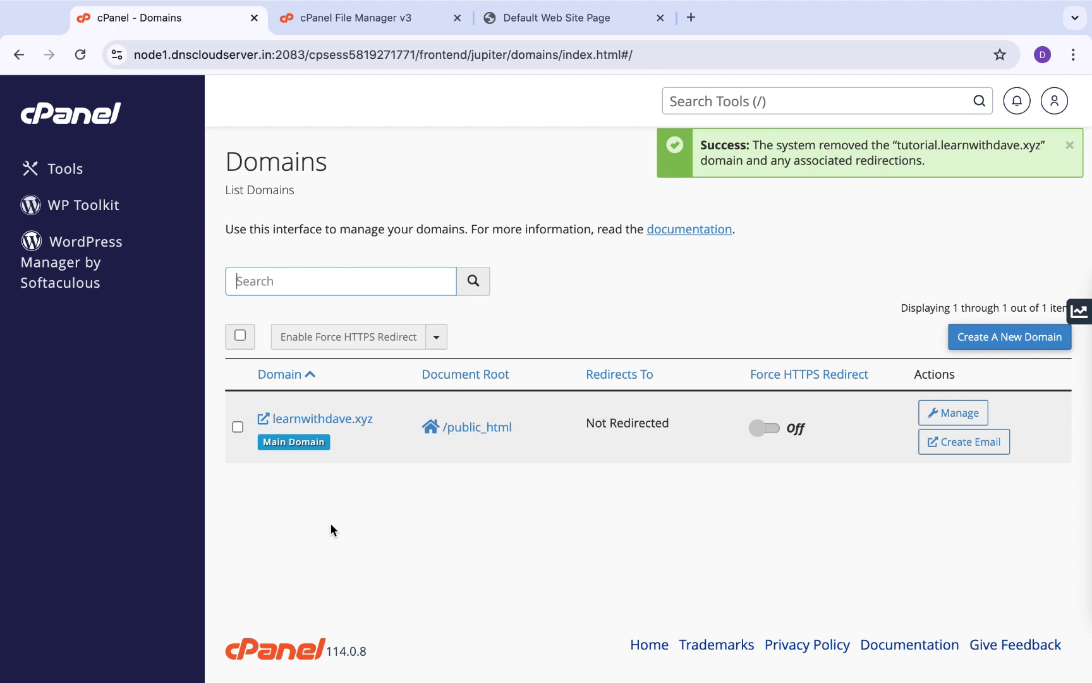
# - Return to the File Manager home directory and find the leftover tutorial.learnwithdave.xyz folder
pyautogui.click(332, 25)
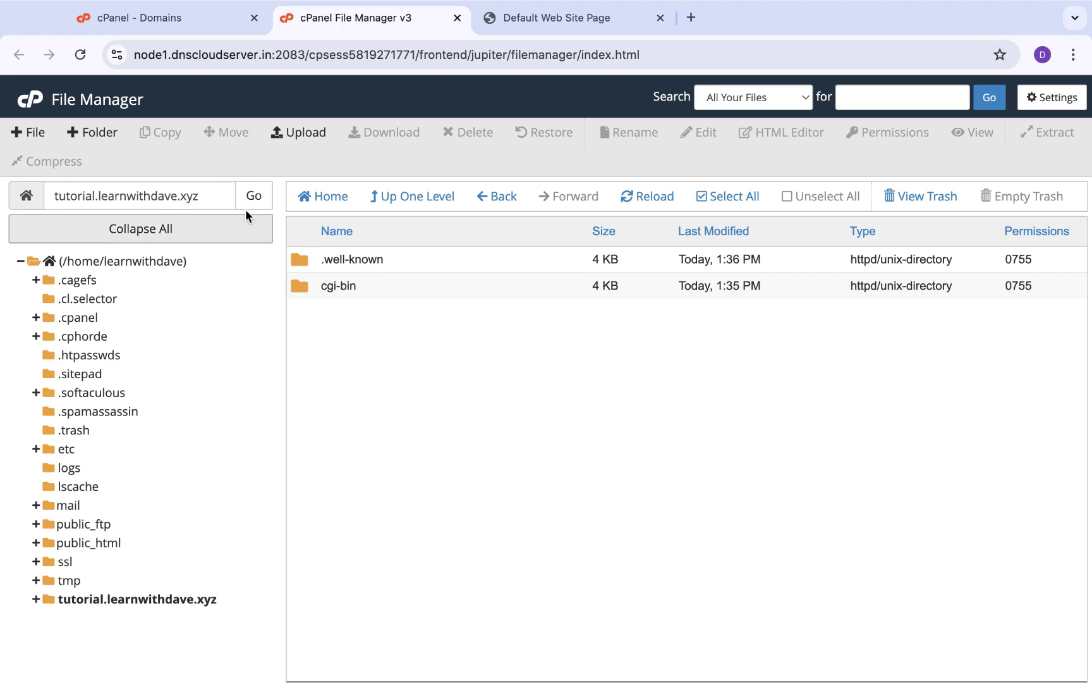
pyautogui.click(387, 204)
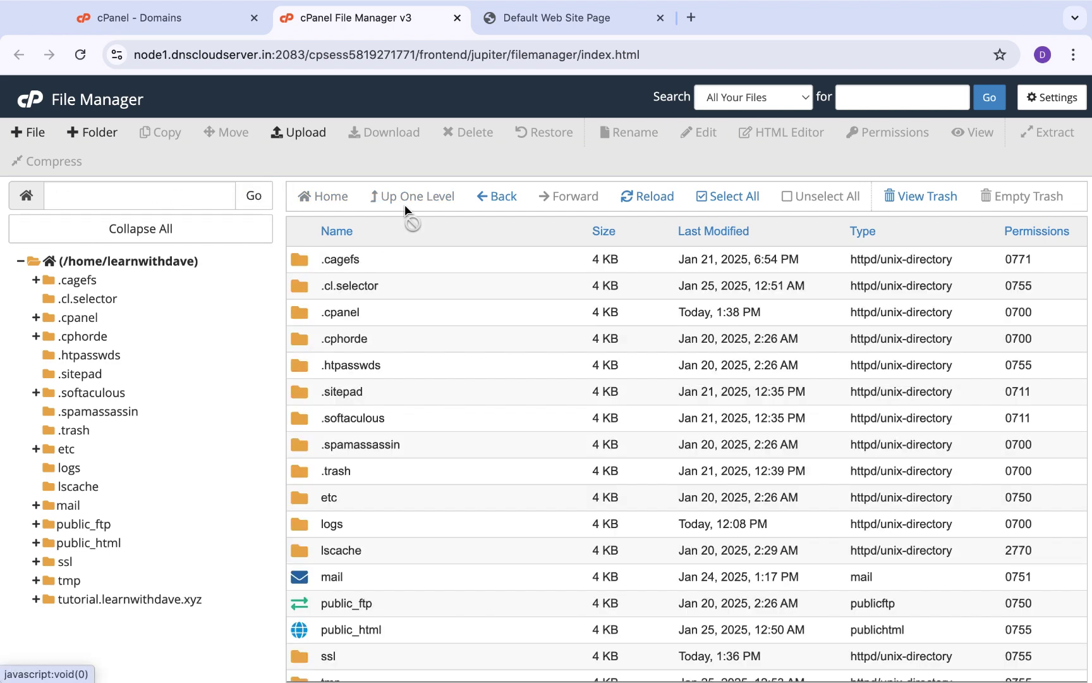
pyautogui.scroll(-5, 412, 556)
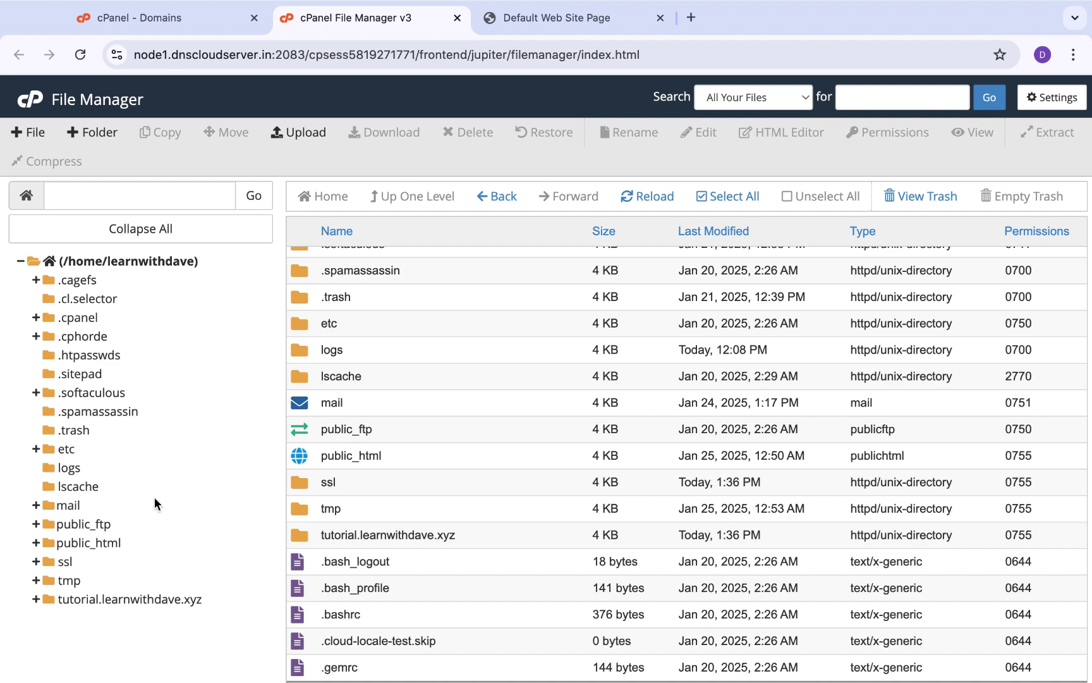
pyautogui.scroll(-3, 481, 455)
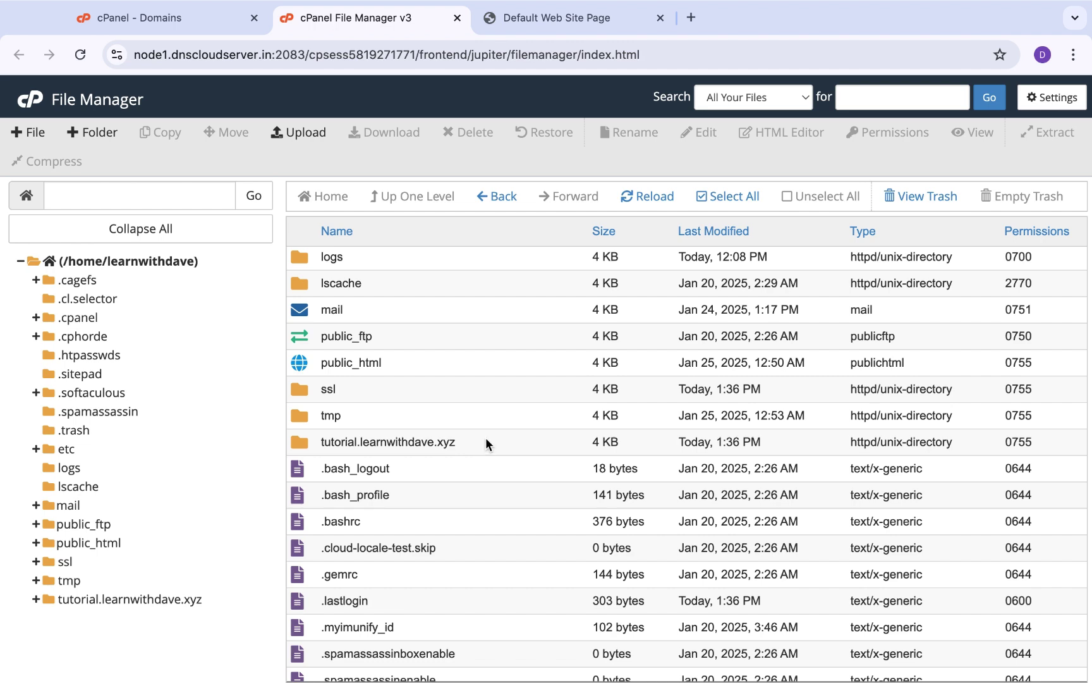
# - Permanently delete the tutorial.learnwithdave.xyz folder with 'Skip the trash' kept checked
pyautogui.click(310, 438)
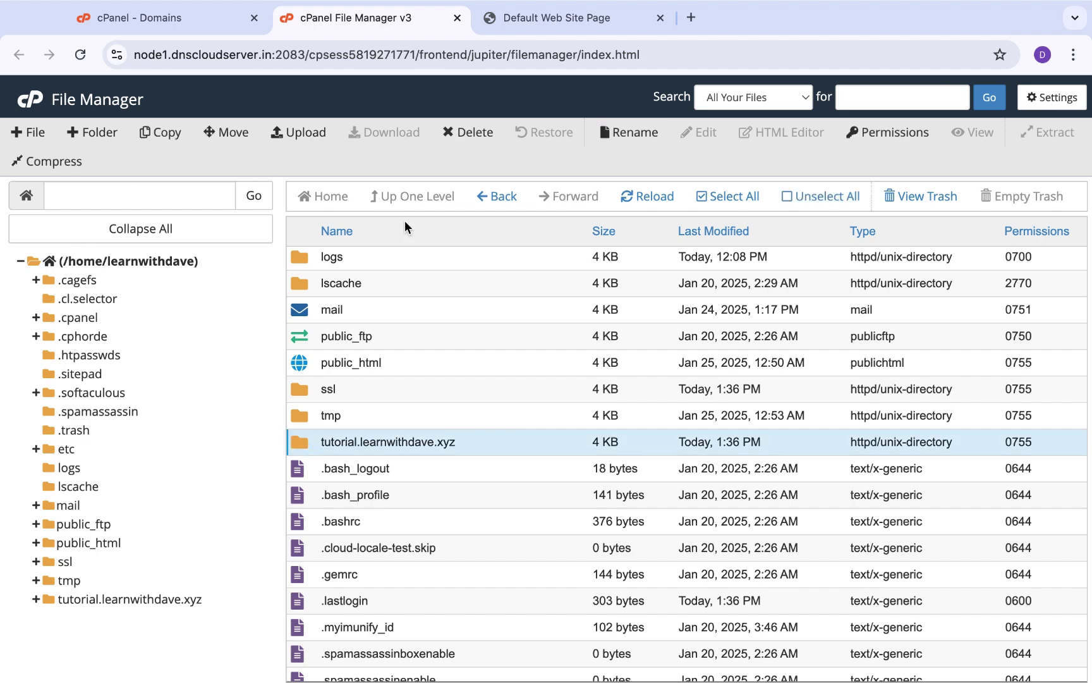
pyautogui.click(484, 129)
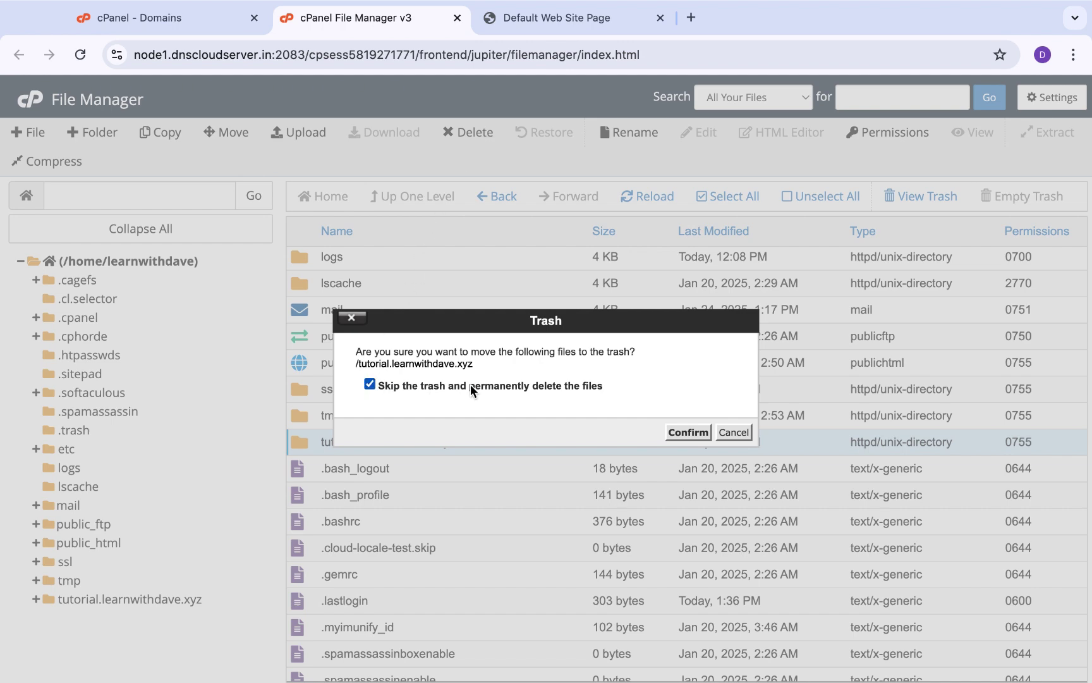
pyautogui.click(686, 432)
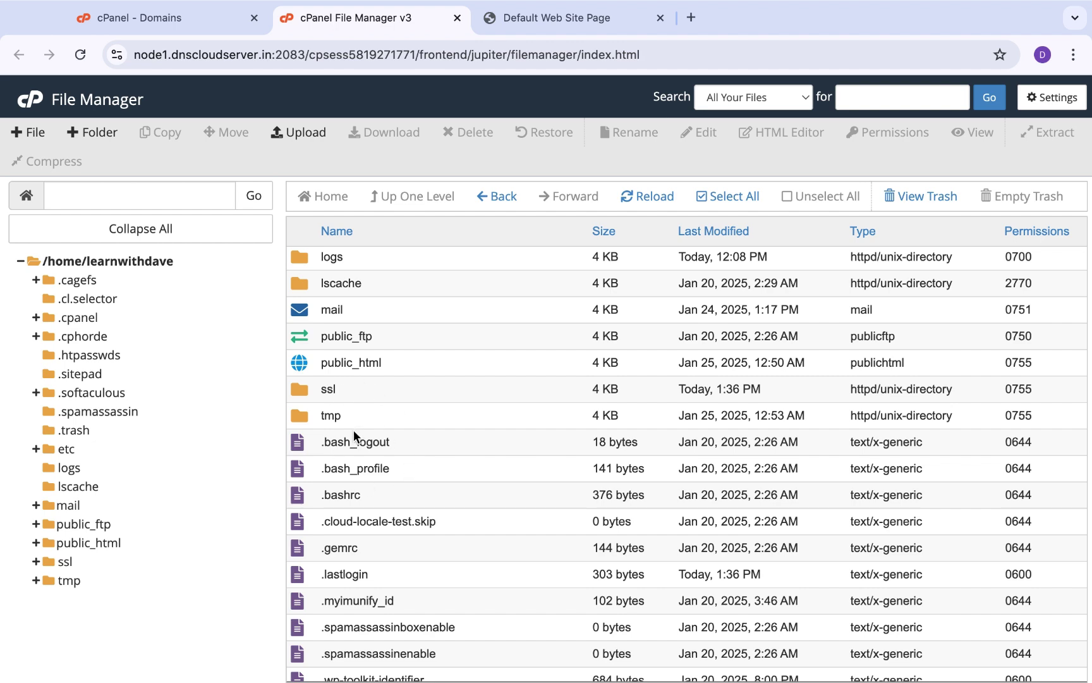
# - Go back to the Domains list, which now shows only learnwithdave.xyz
pyautogui.scroll(3, 355, 436)
pyautogui.scroll(1, 355, 436)
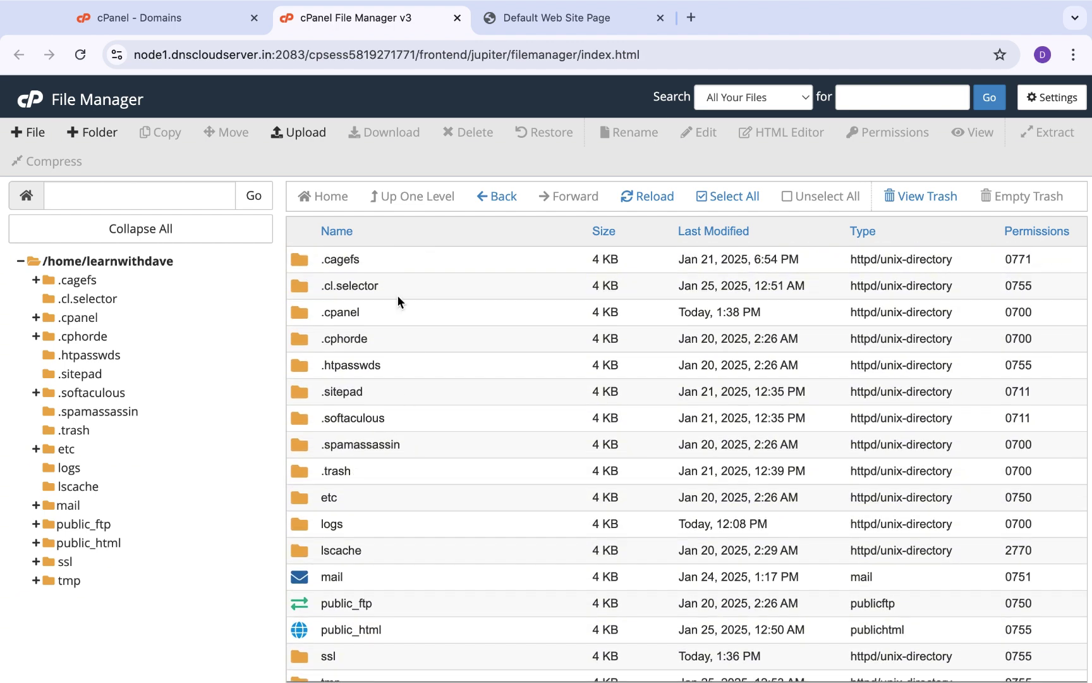
pyautogui.click(200, 19)
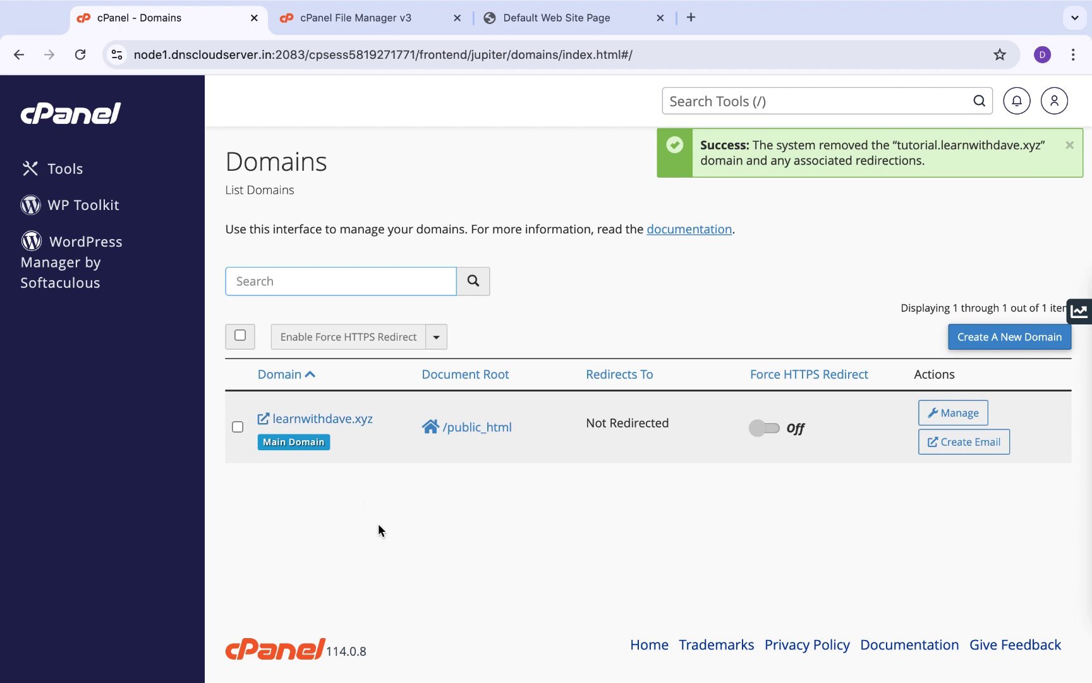
# - Review the learnwithdave.xyz Manage page, then confirm the tutorial folder is gone from File Manager
pyautogui.click(958, 413)
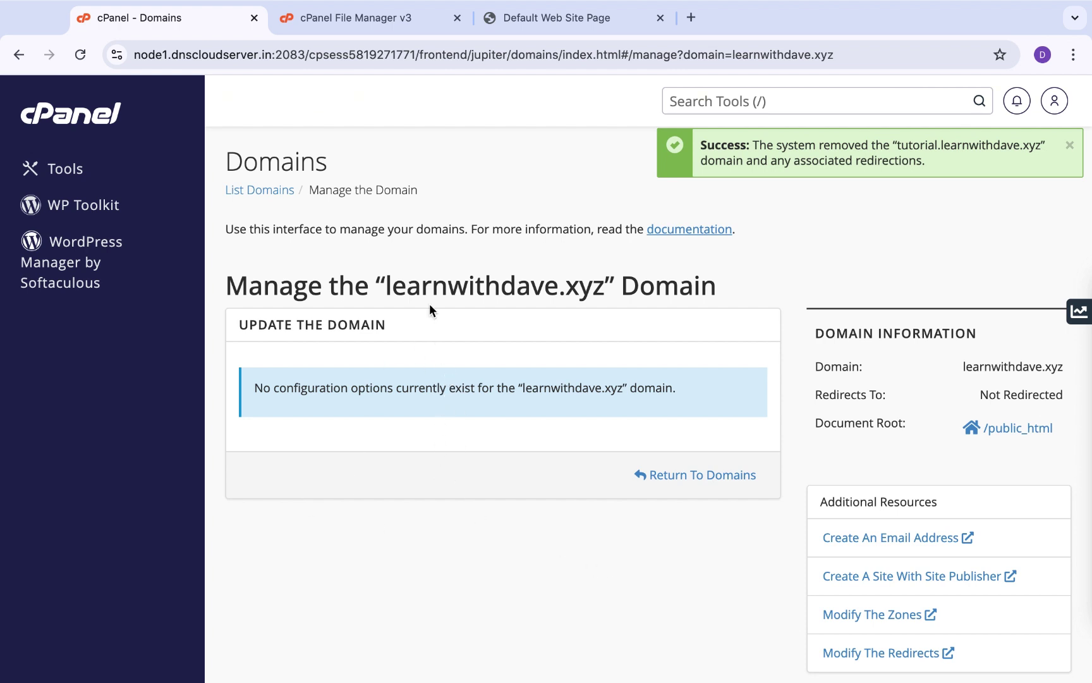
pyautogui.moveTo(382, 288); pyautogui.dragTo(611, 288)
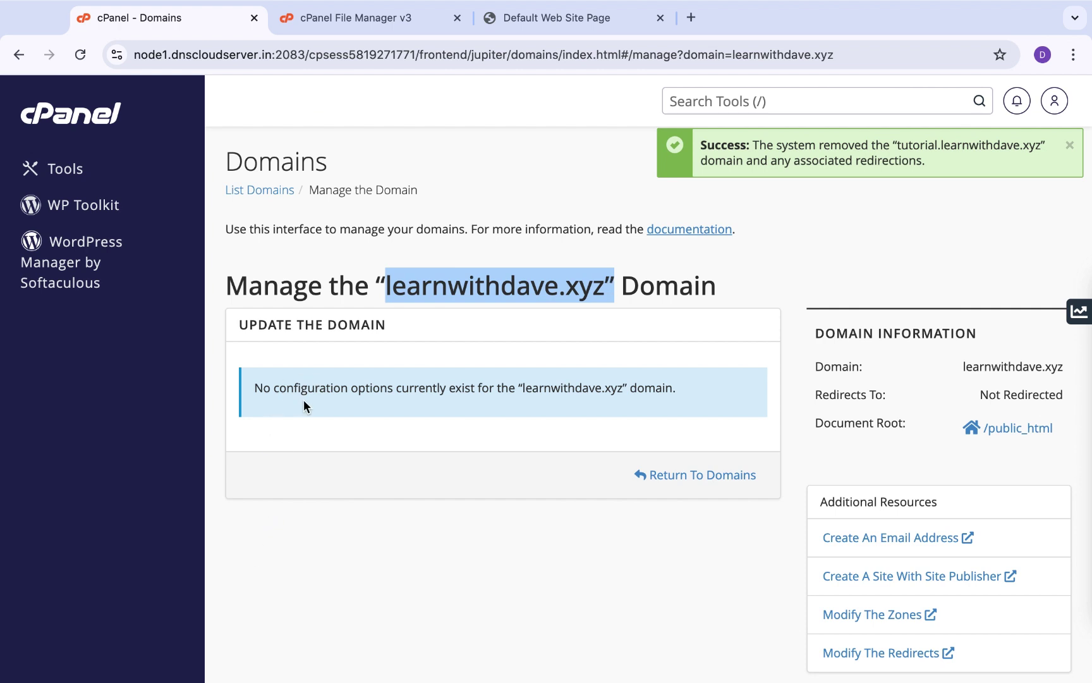
pyautogui.scroll(-2, 552, 536)
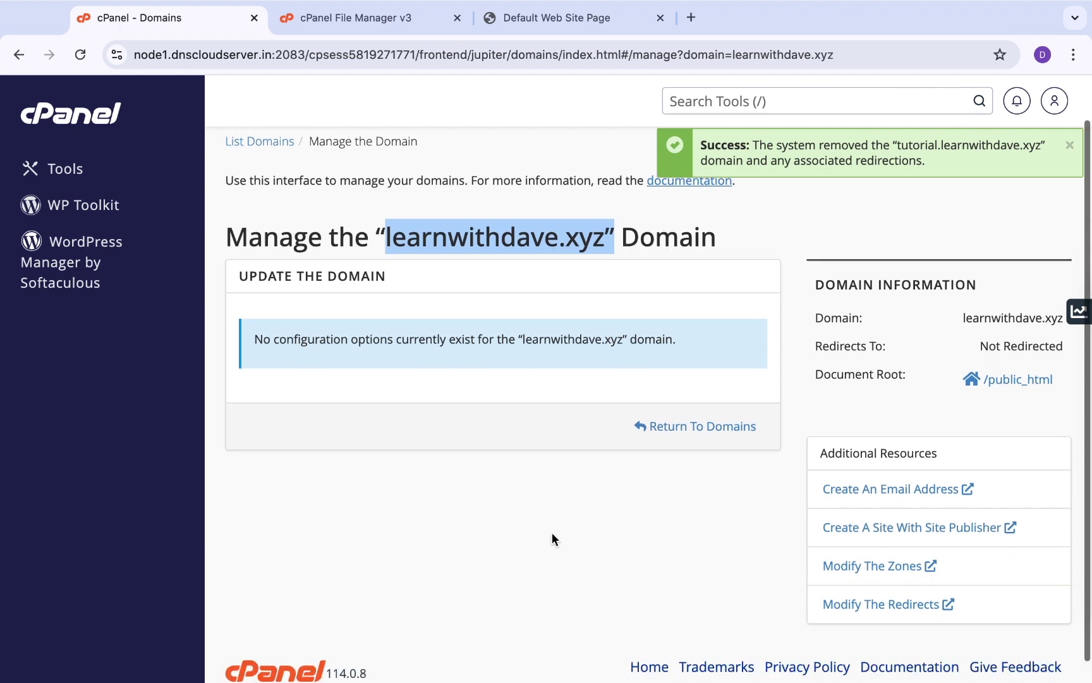
pyautogui.scroll(2, 552, 539)
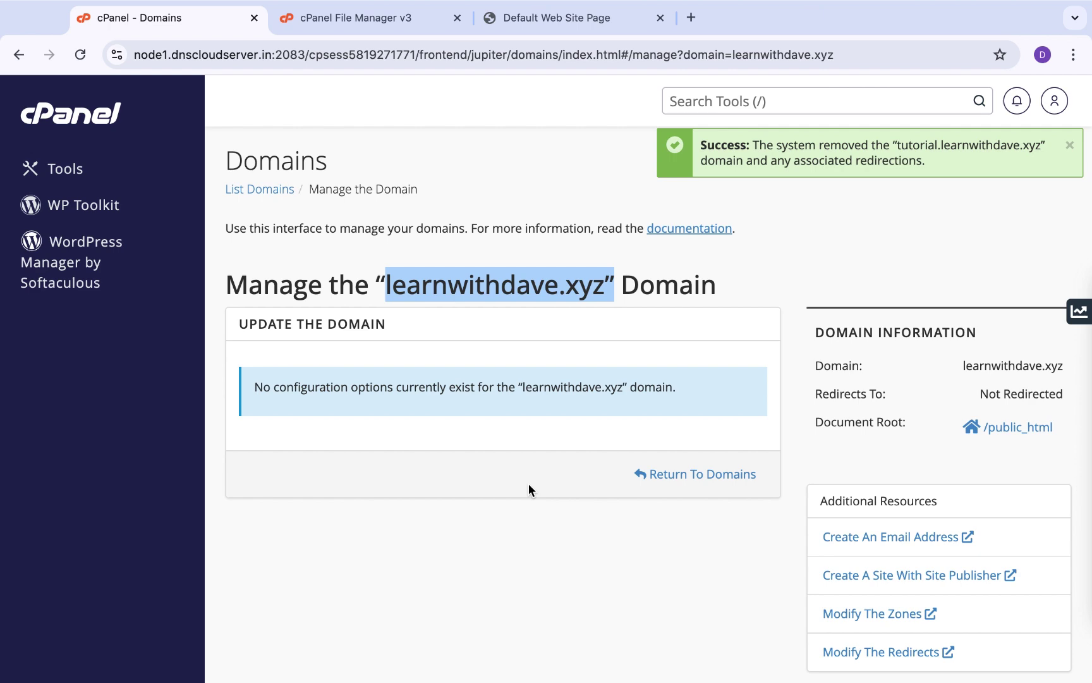
pyautogui.hotkey('ctrl', 'Tab')
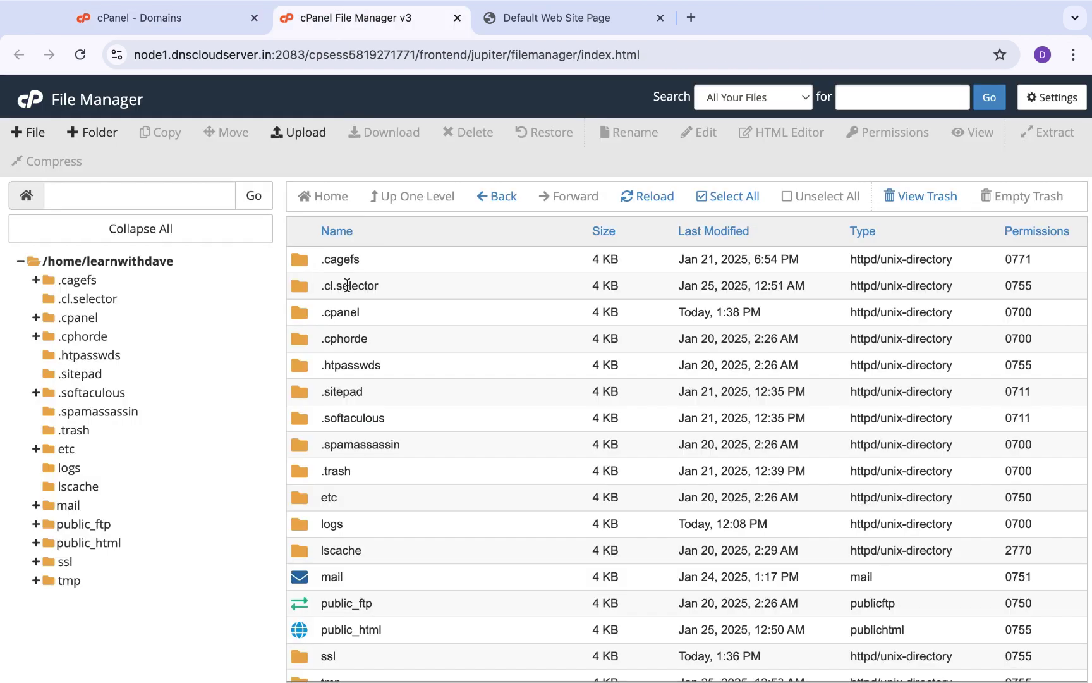